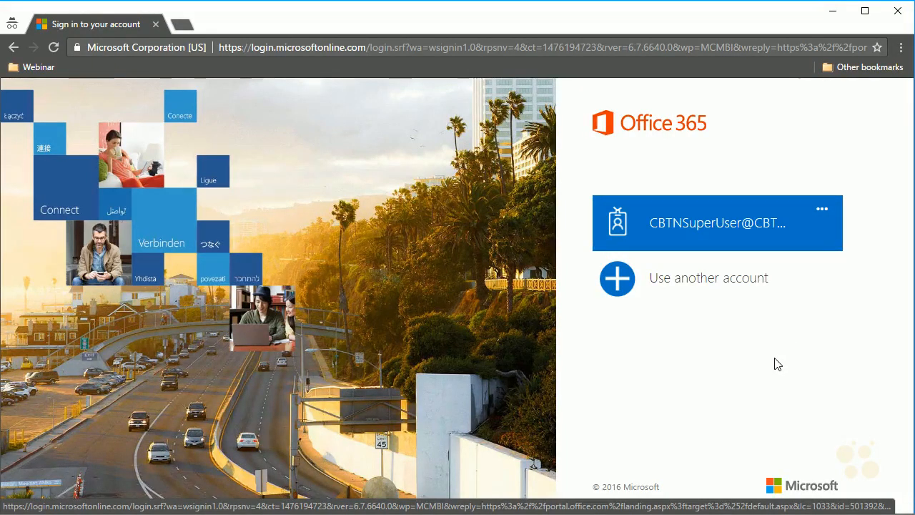
Sign in to Office 365 with the saved admin account tile and its password.
left_click(686, 240)
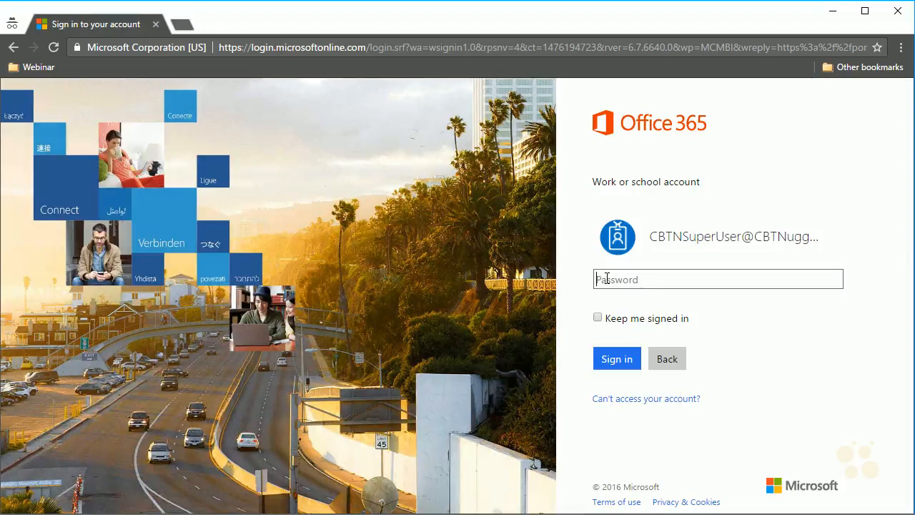
type("********")
key("Return")
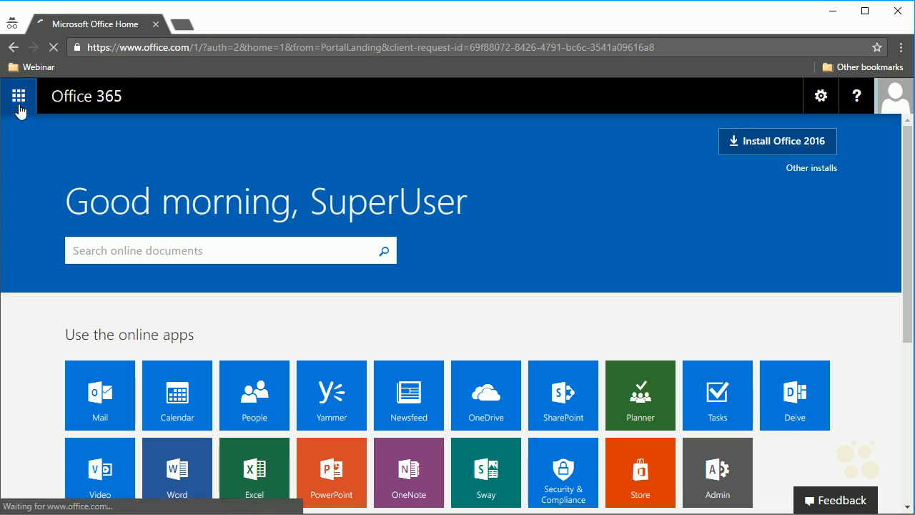
Open the Admin center from the app launcher and go to Settings > Domains.
left_click(19, 107)
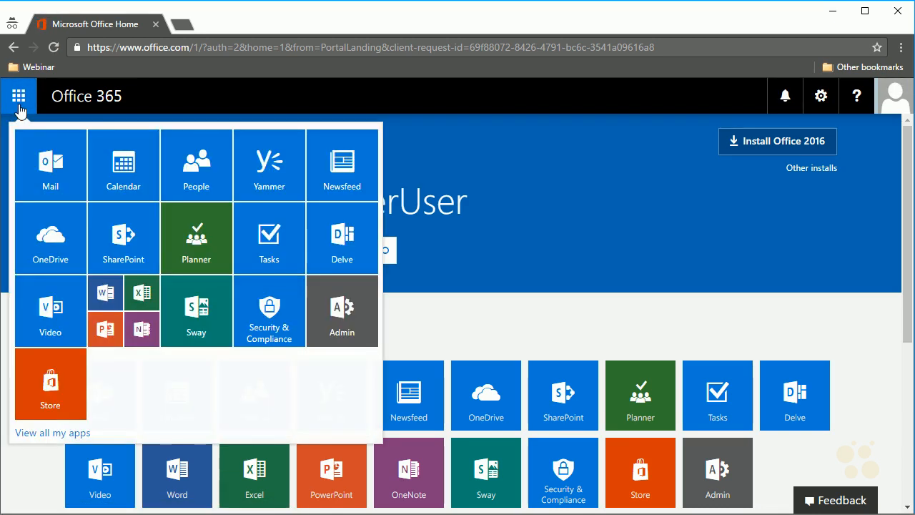
left_click(345, 319)
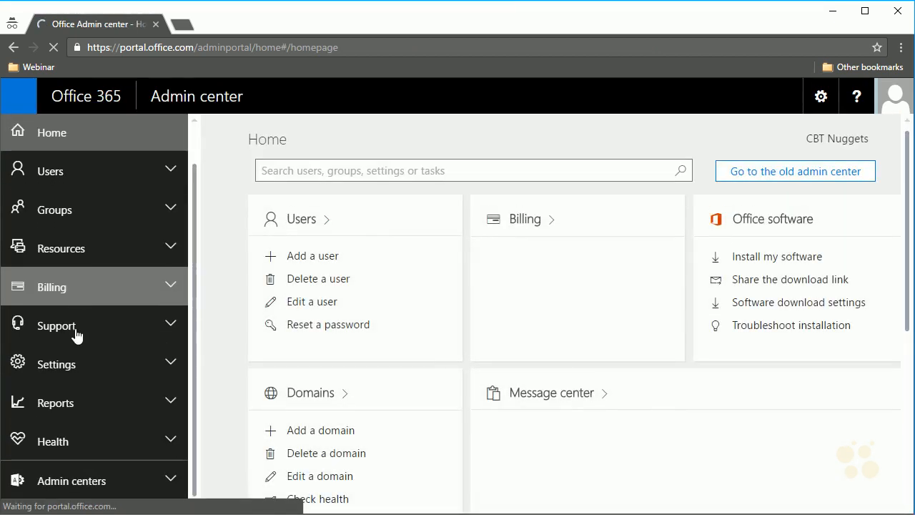
left_click(91, 370)
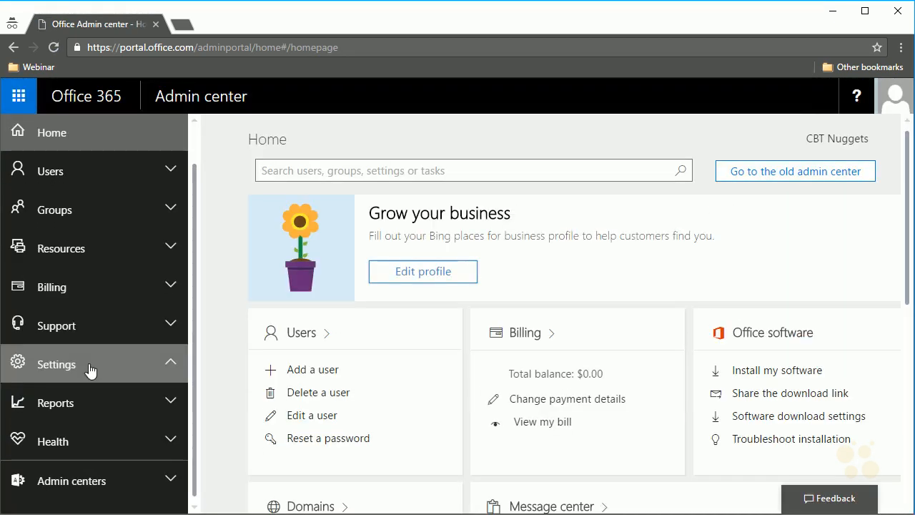
left_click(61, 466)
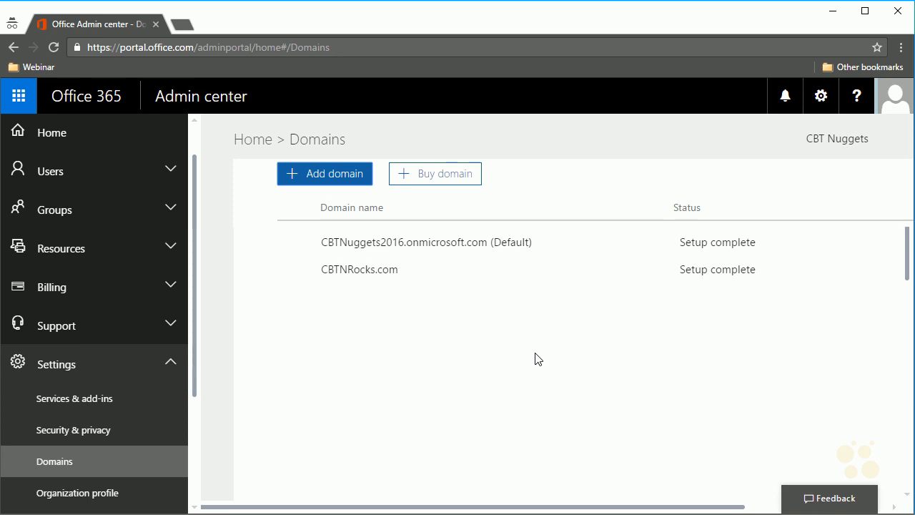
scroll(154, 210, "up", 1)
left_click(154, 210)
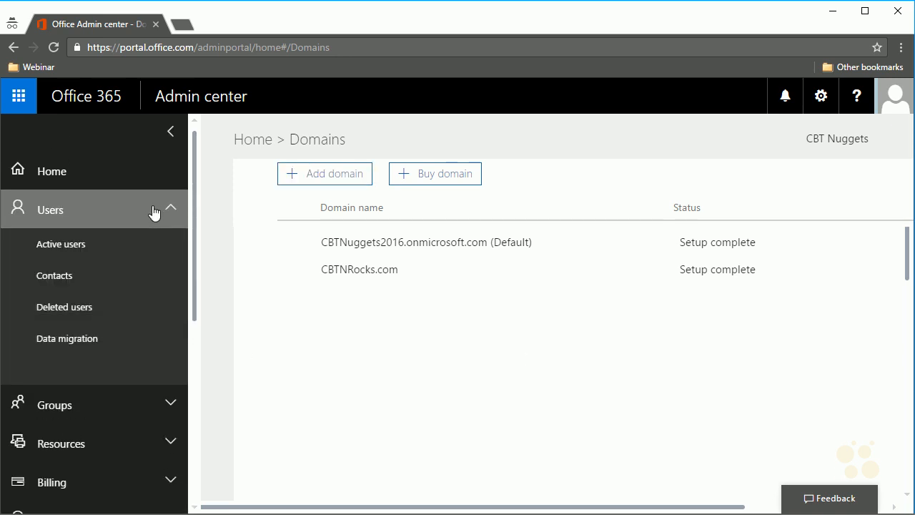
In Active users, set the admin user's CBTNRocks.com alias as primary email and user name, then save.
left_click(96, 252)
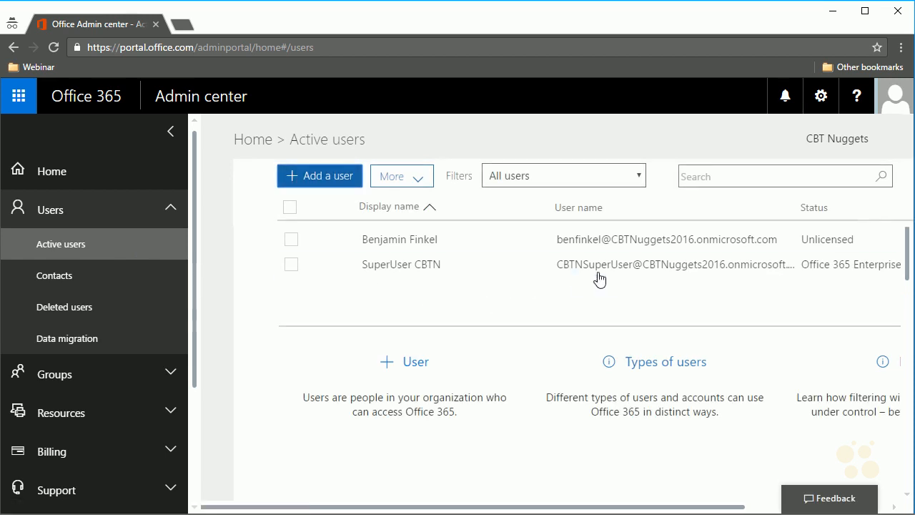
left_click(610, 273)
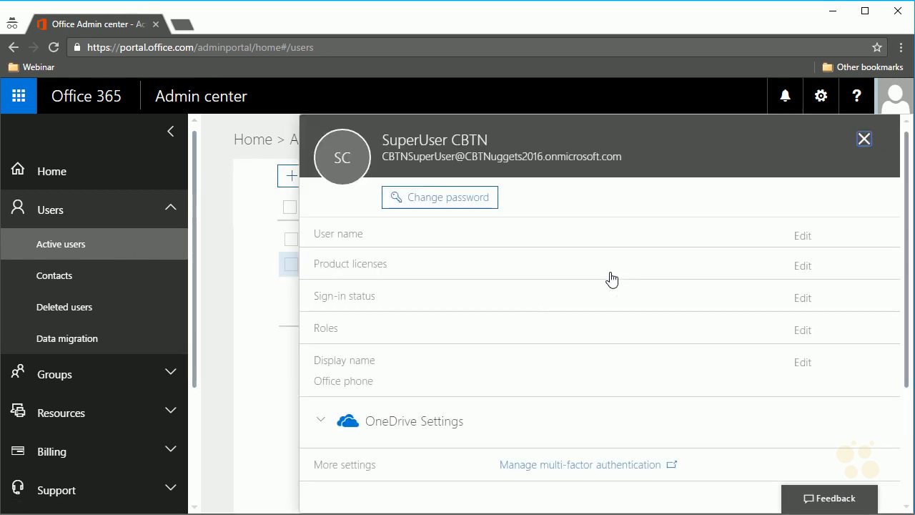
left_click(808, 243)
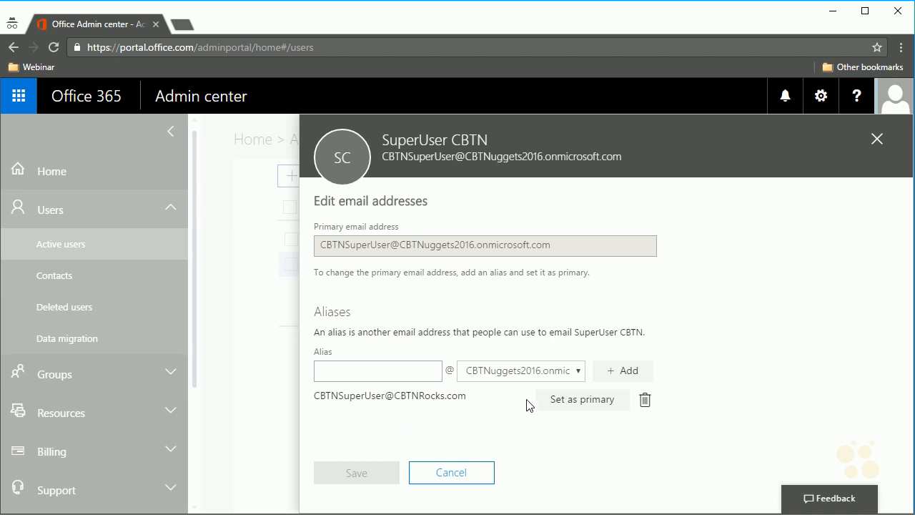
left_click(562, 405)
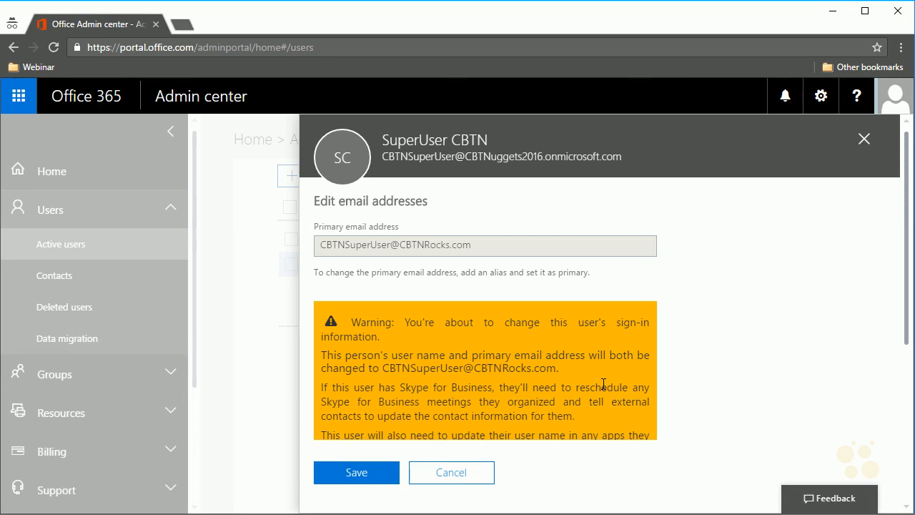
left_click(336, 471)
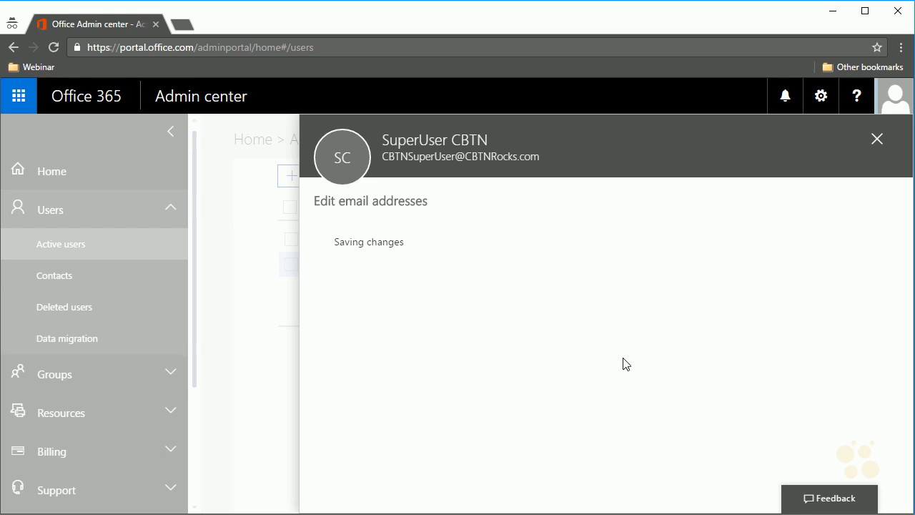
left_click(895, 103)
Sign out, go to portal.office.com, and try signing in with the remembered old account.
left_click(742, 262)
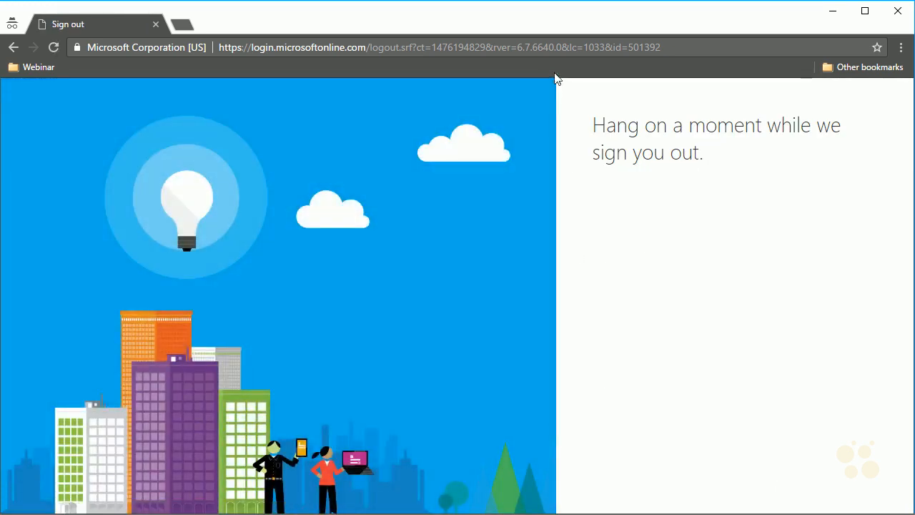
left_click(547, 48)
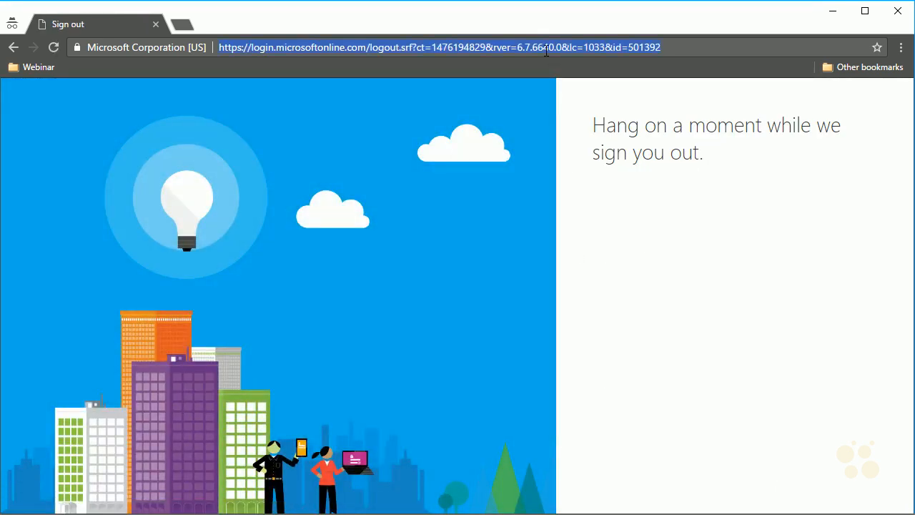
type("portal.office.com")
key("Return")
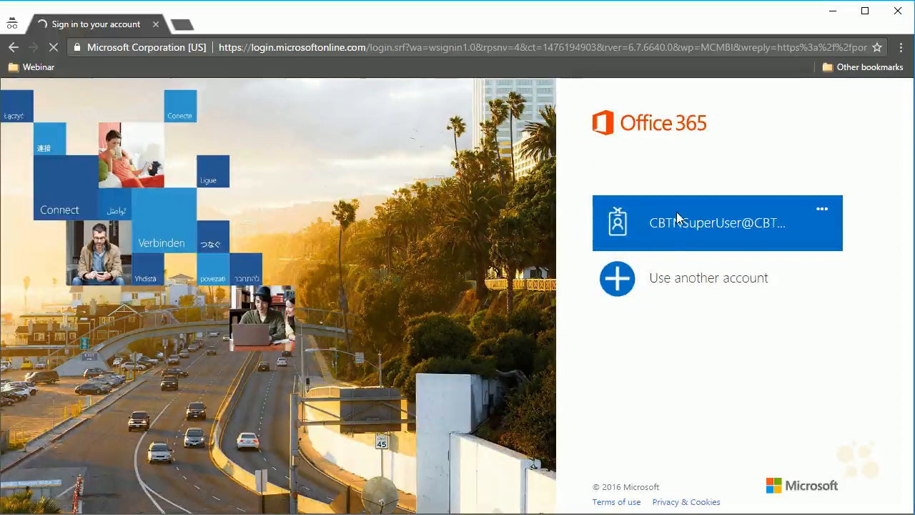
left_click(677, 214)
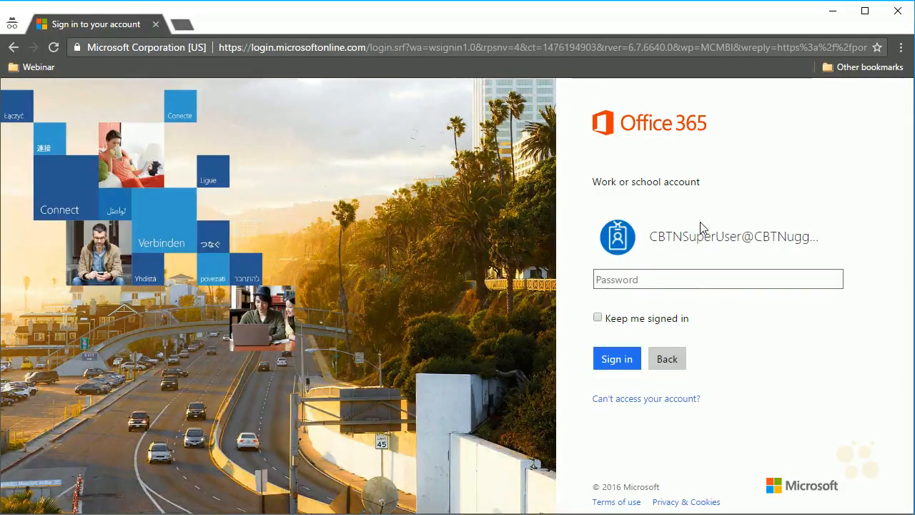
left_click(642, 279)
type("*******")
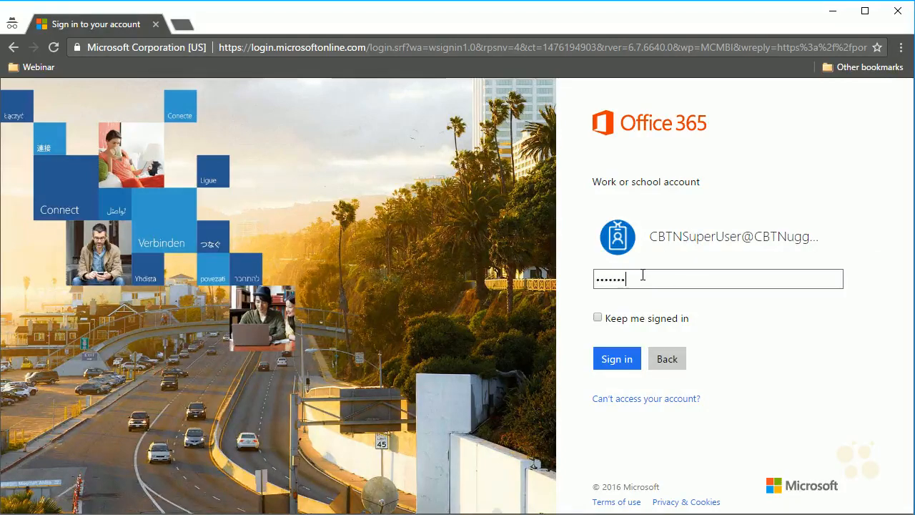
type("**")
key("Return")
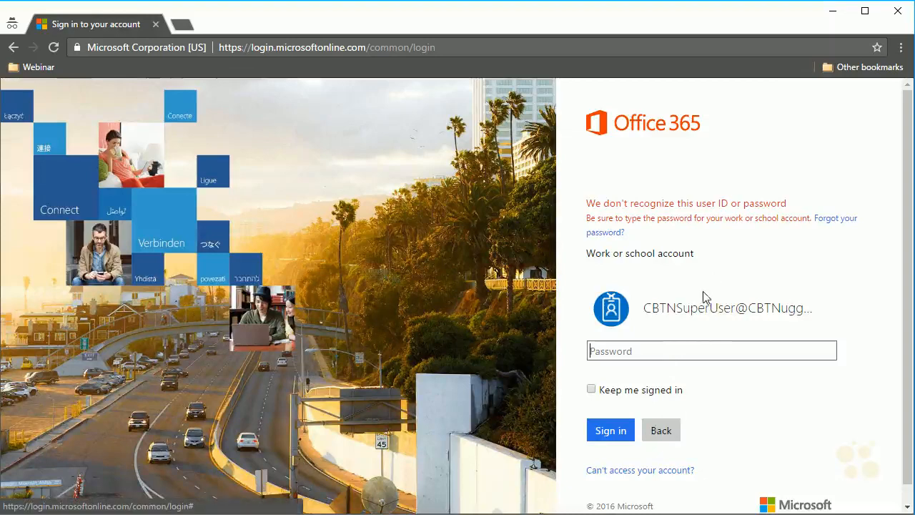
Sign in with another account using the new CBTNRocks.com user name and its password.
left_click(660, 435)
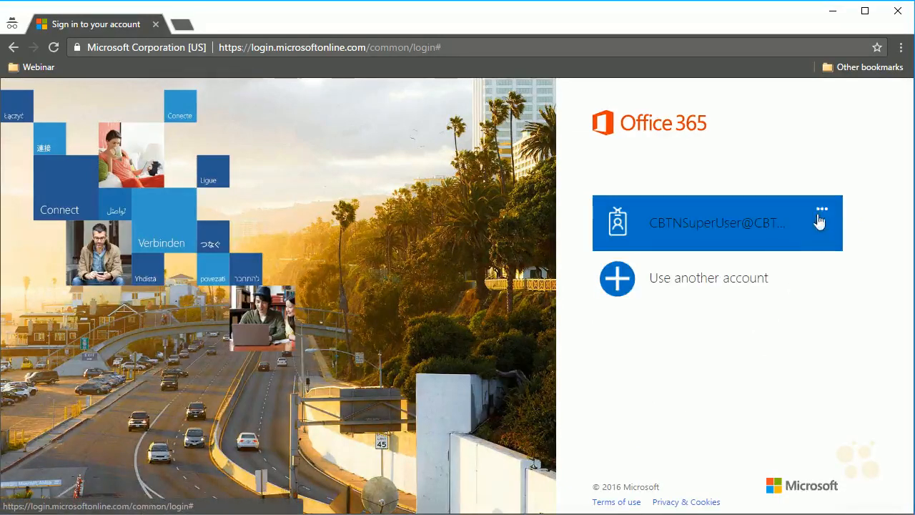
left_click(726, 286)
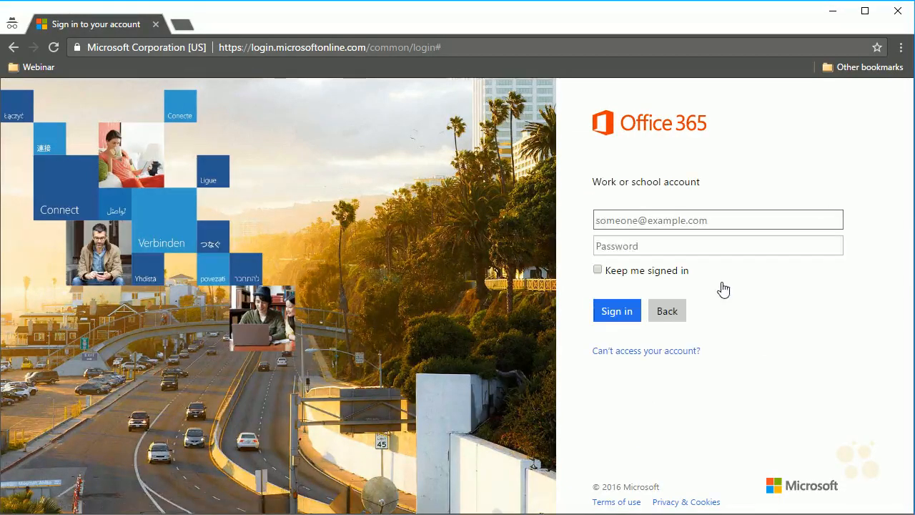
key("Tab")
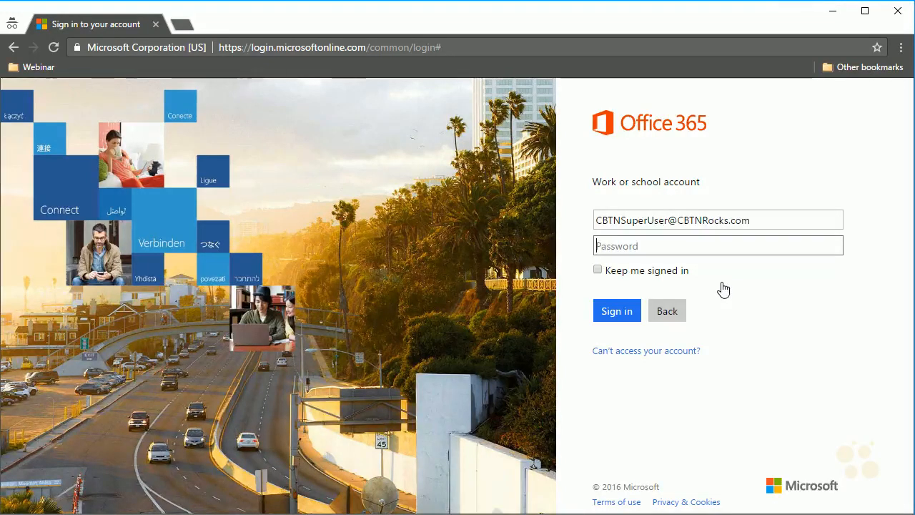
type("********")
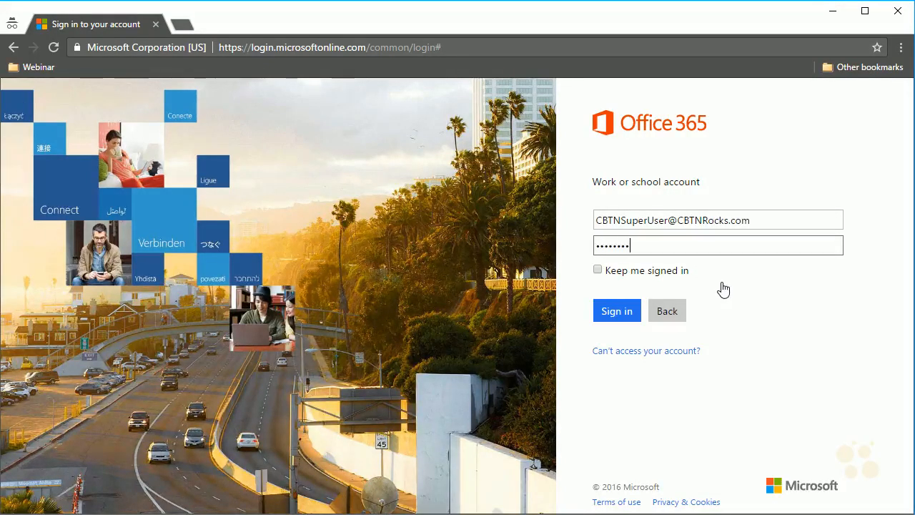
key("Return")
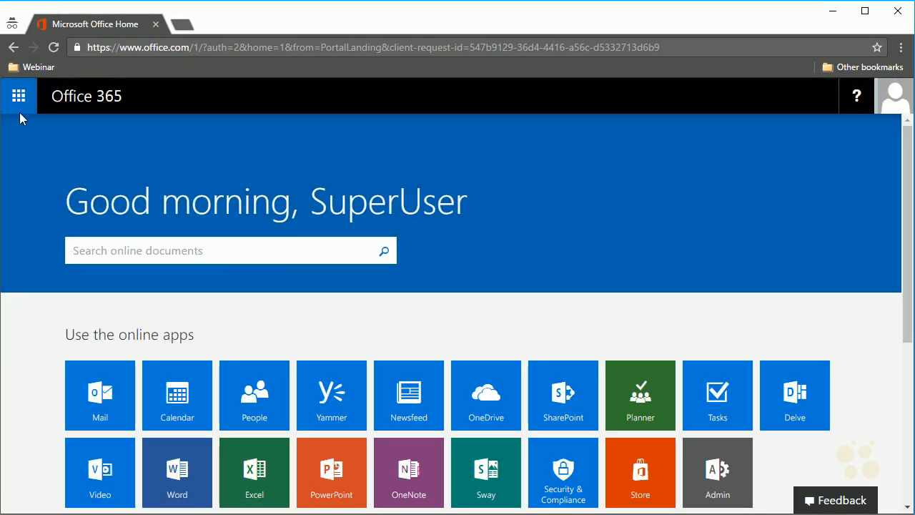
Open the Admin center's Users > Active users list to see the CBTNRocks.com user name.
left_click(20, 107)
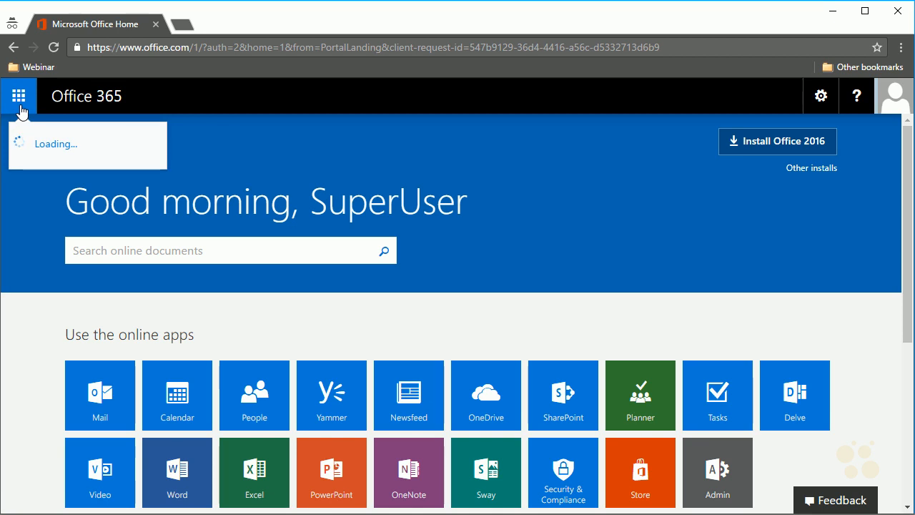
left_click(258, 379)
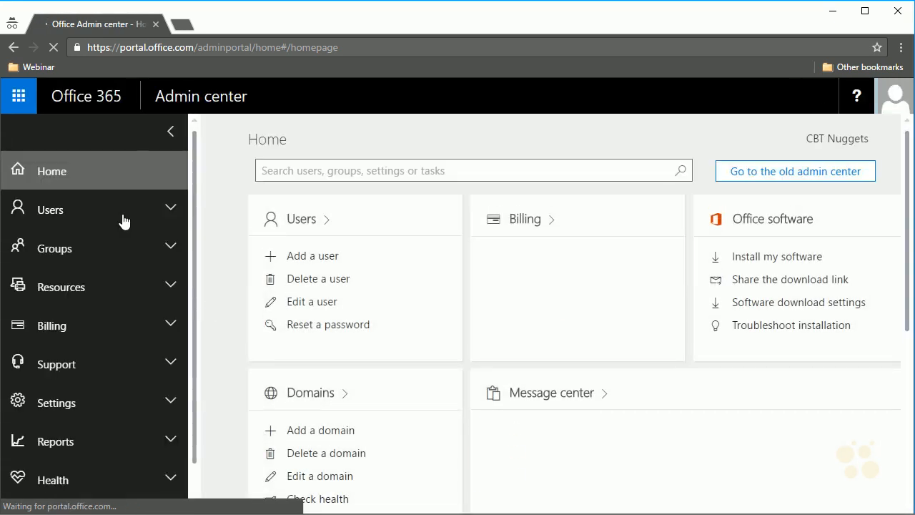
left_click(123, 218)
left_click(89, 245)
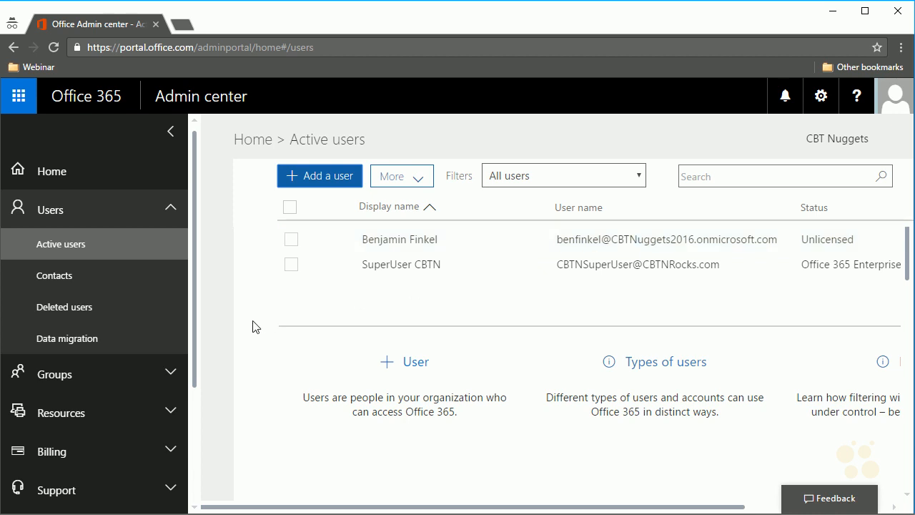
scroll(137, 394, "down", 2)
left_click(119, 383)
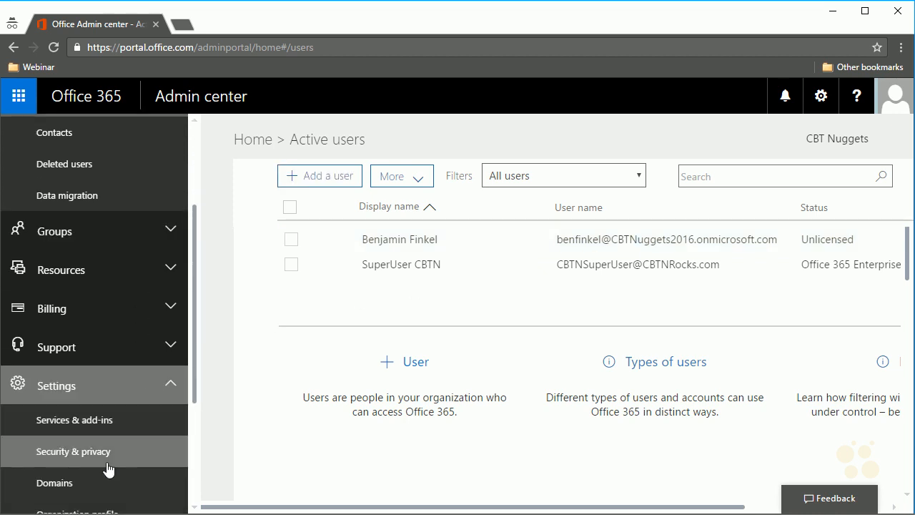
From Domains, add cbtoffice.com and continue to its Verify domain TXT record step.
left_click(93, 484)
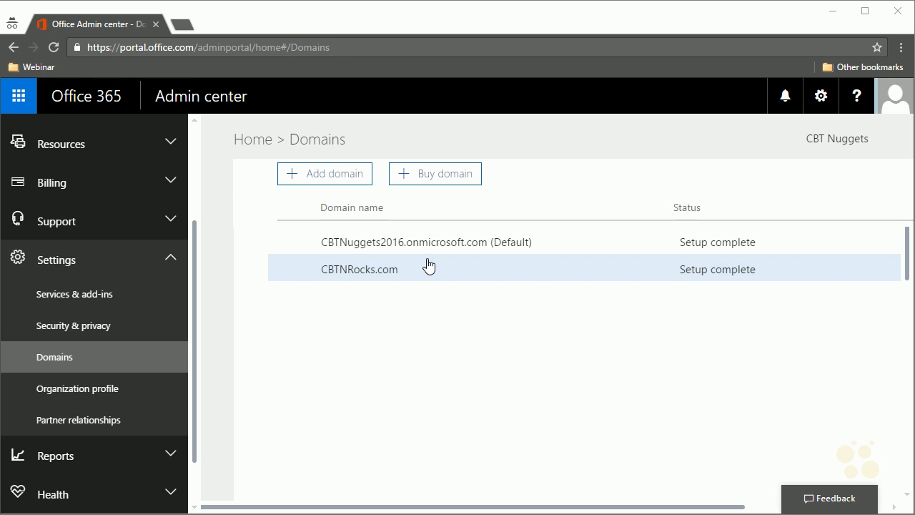
left_click(341, 188)
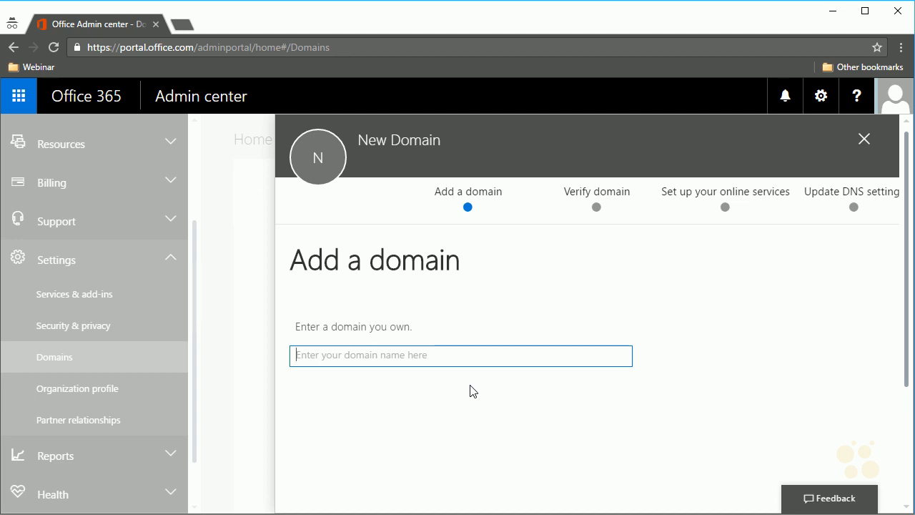
type("cbtoffice.com")
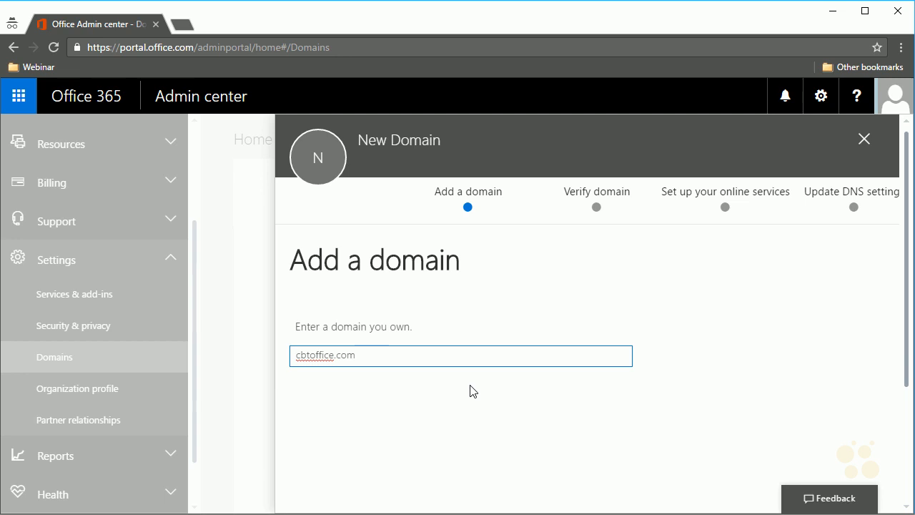
scroll(500, 394, "down", 3)
left_click(343, 415)
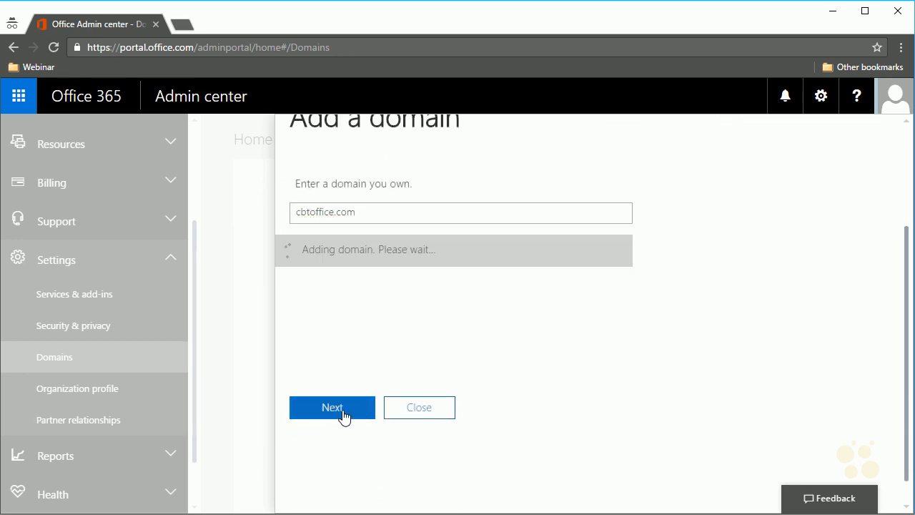
scroll(455, 336, "up", 1)
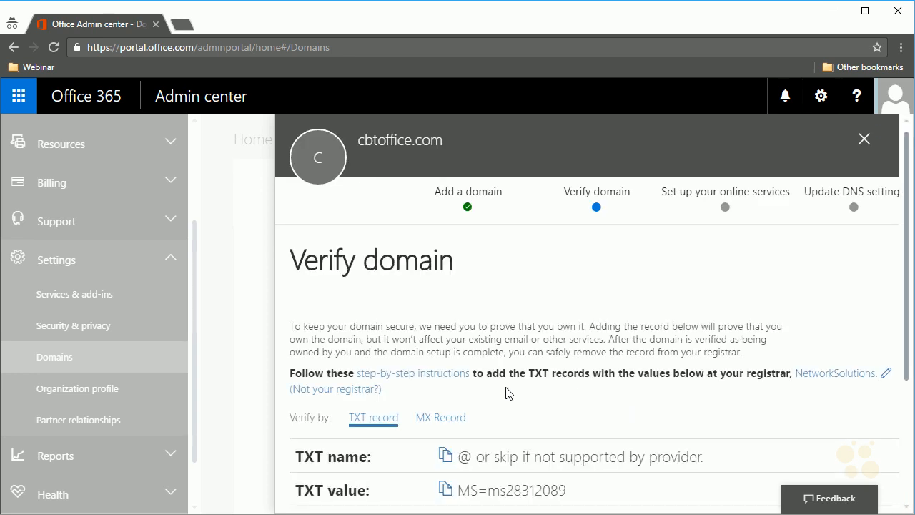
Open the Network Solutions site (netsol) in a new browser tab.
scroll(481, 338, "down", 1)
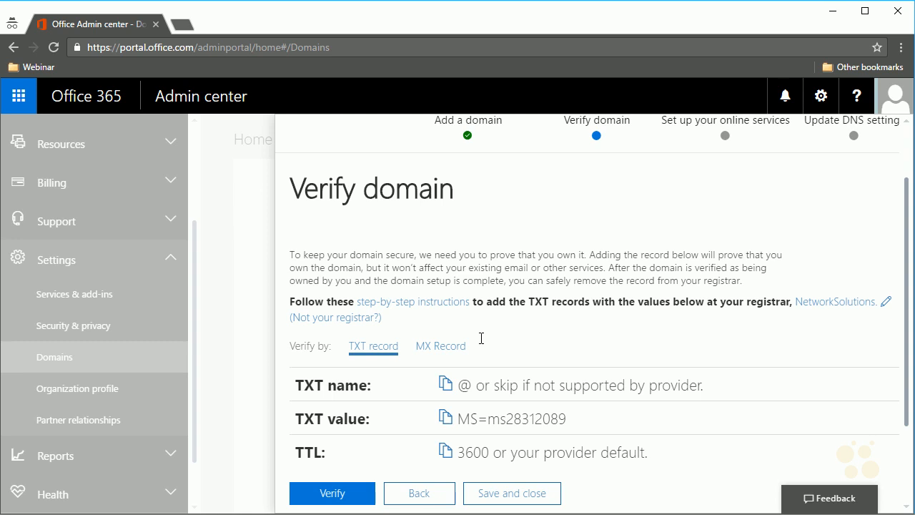
left_click(187, 29)
type("netsol")
key("Return")
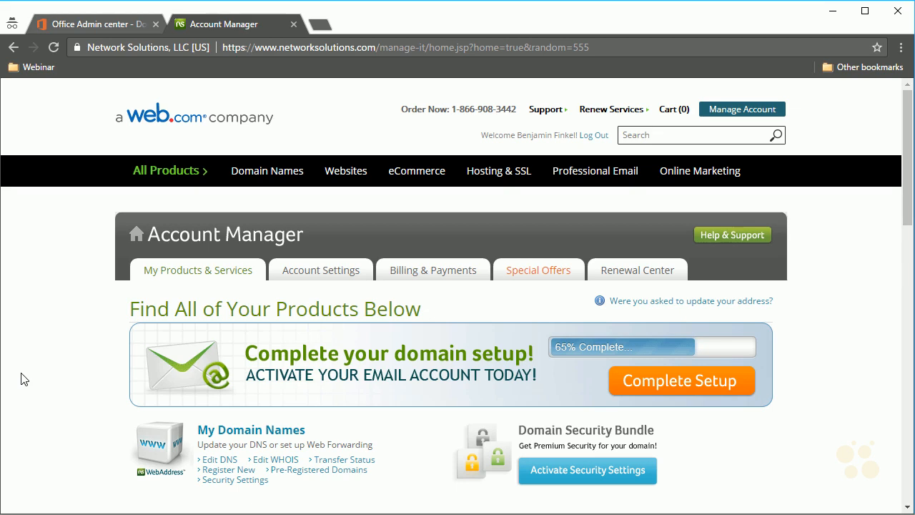
From My Domain Names, open cbtoffice.com's Advanced DNS records, declining the SiteLock offer.
left_click(240, 432)
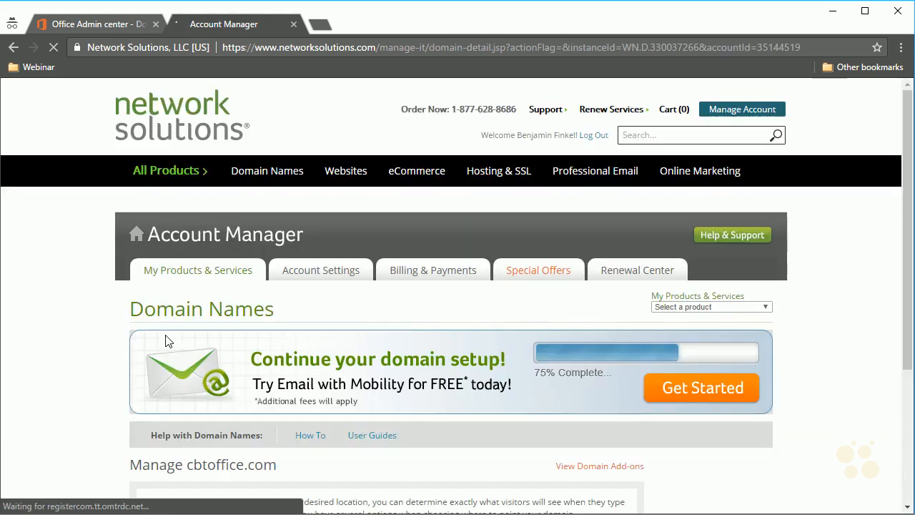
scroll(91, 349, "down", 3)
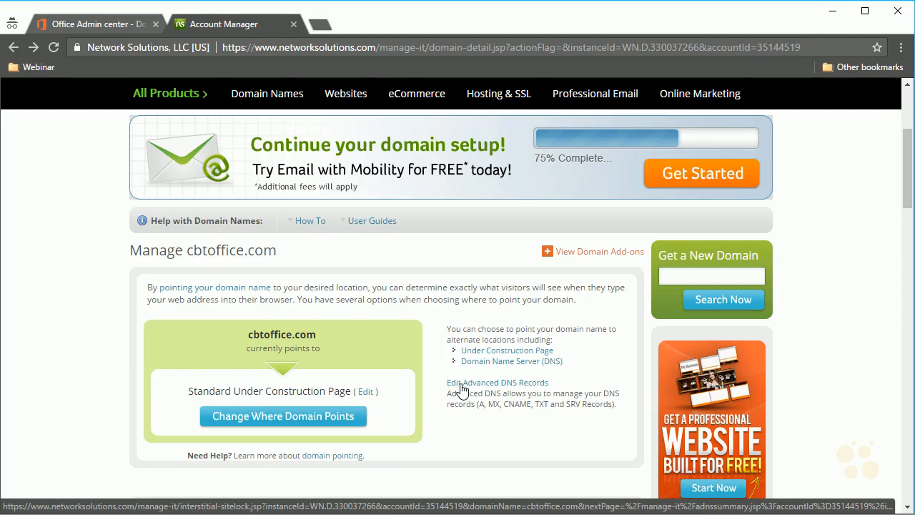
left_click_drag(484, 405, 505, 406)
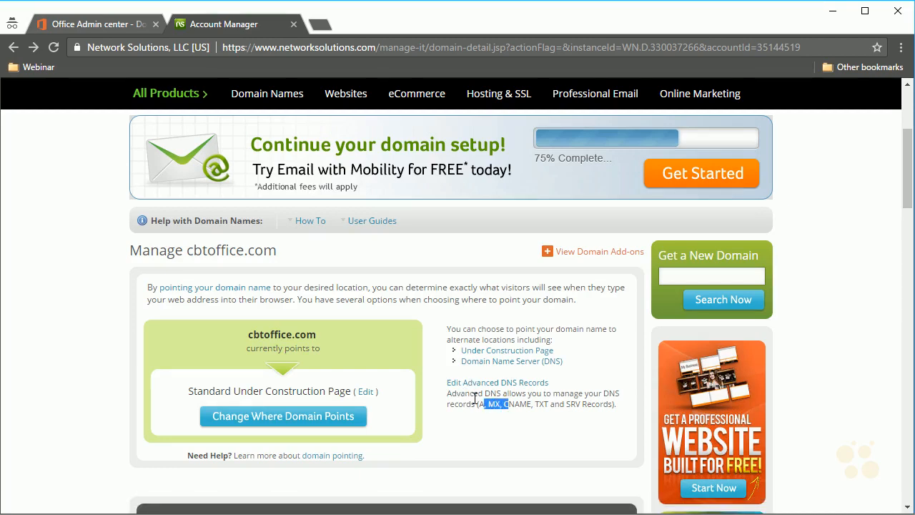
left_click(474, 398)
left_click(495, 384)
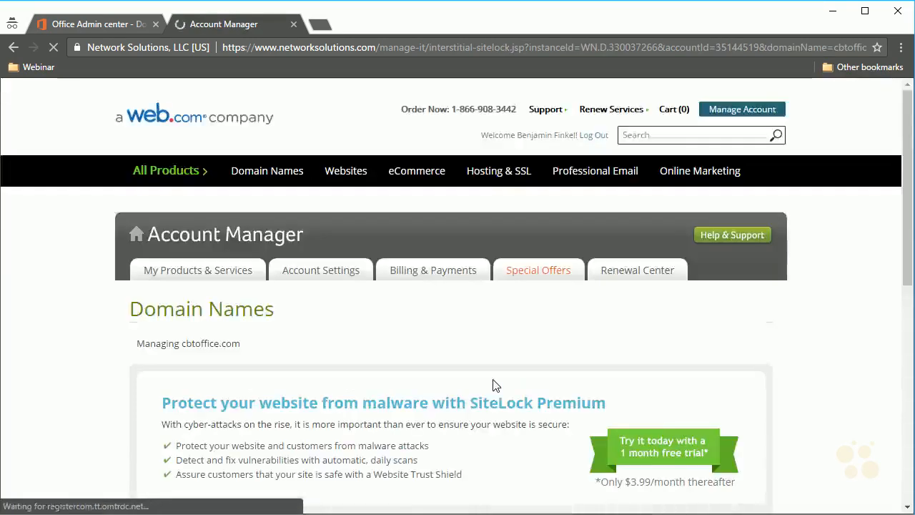
scroll(475, 389, "down", 1)
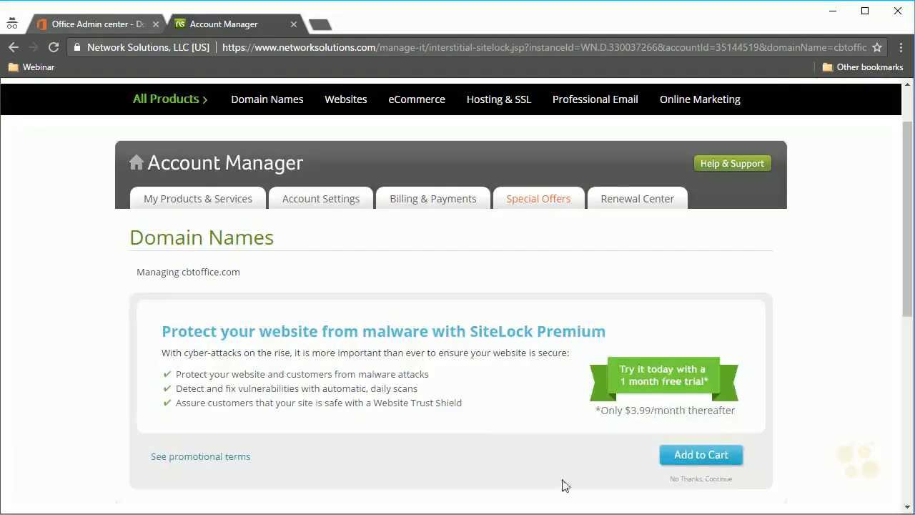
left_click(693, 479)
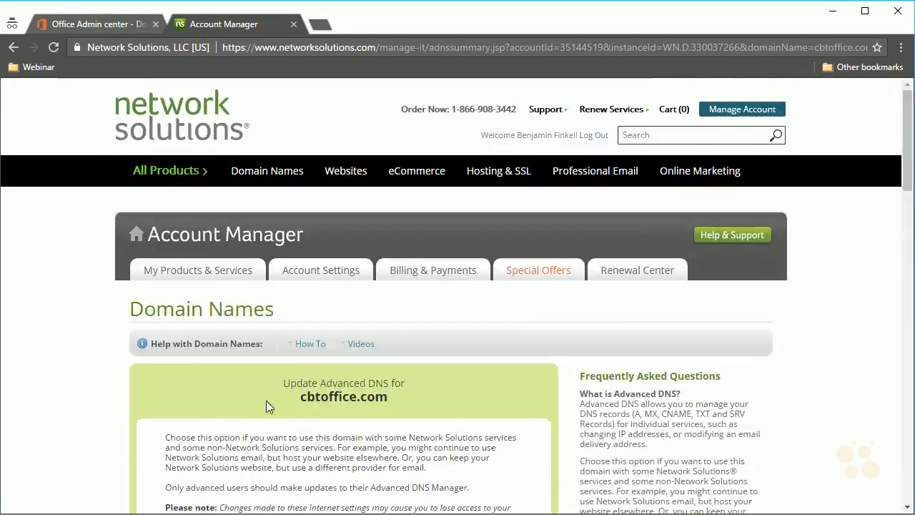
scroll(266, 400, "down", 4)
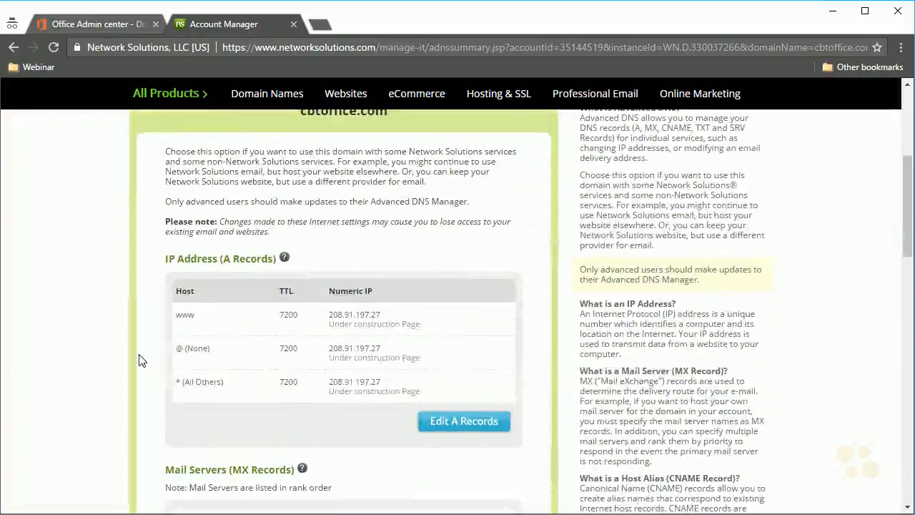
scroll(140, 361, "down", 1)
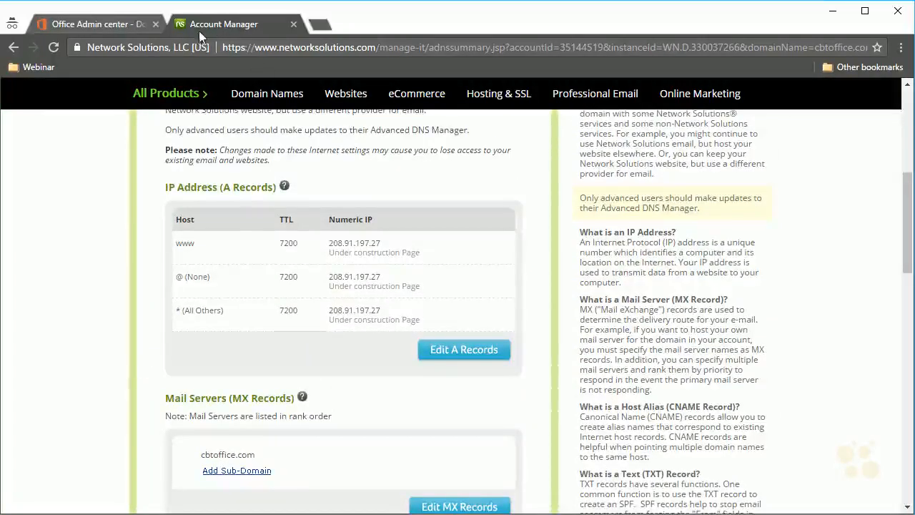
Back in the Office 365 tab, select and copy the TXT verification value.
left_click(101, 24)
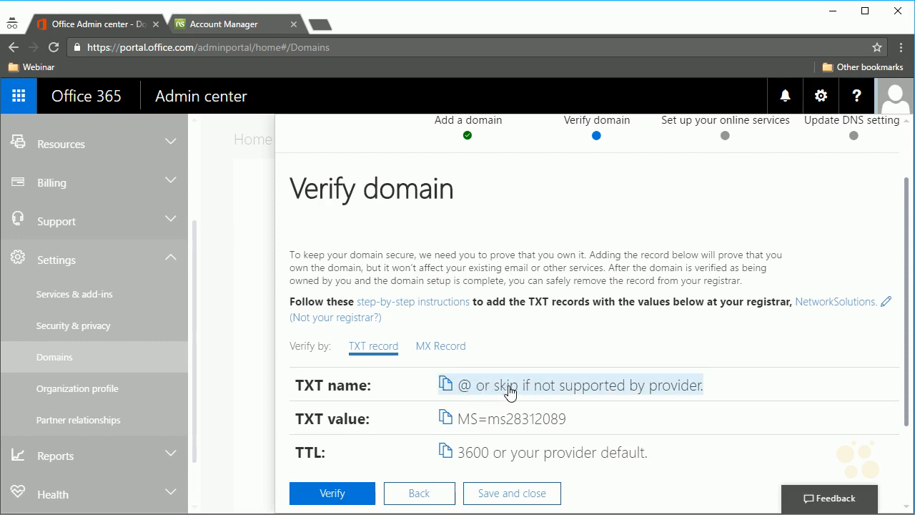
right_click(551, 420)
left_click(510, 429)
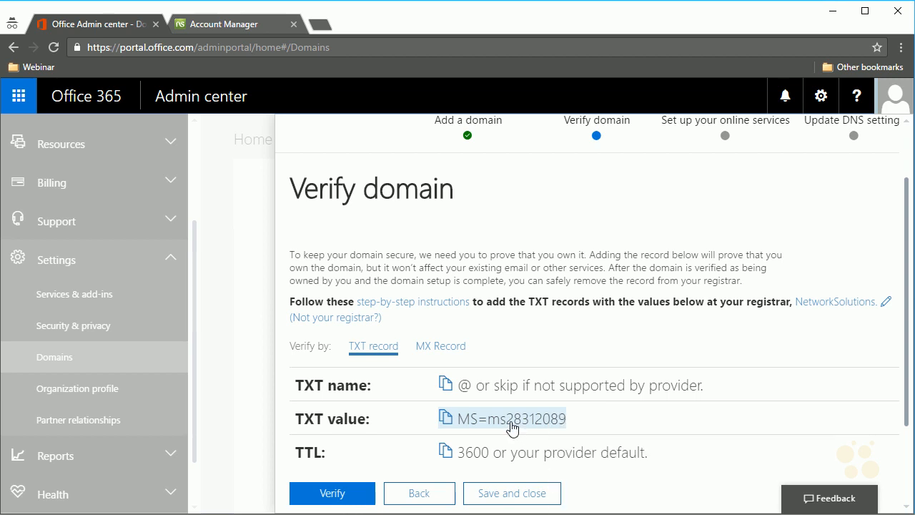
mouse_move(471, 420)
left_mouse_down()
mouse_move(564, 424)
mouse_move(469, 428)
left_mouse_up()
left_click(564, 424)
right_click(468, 427)
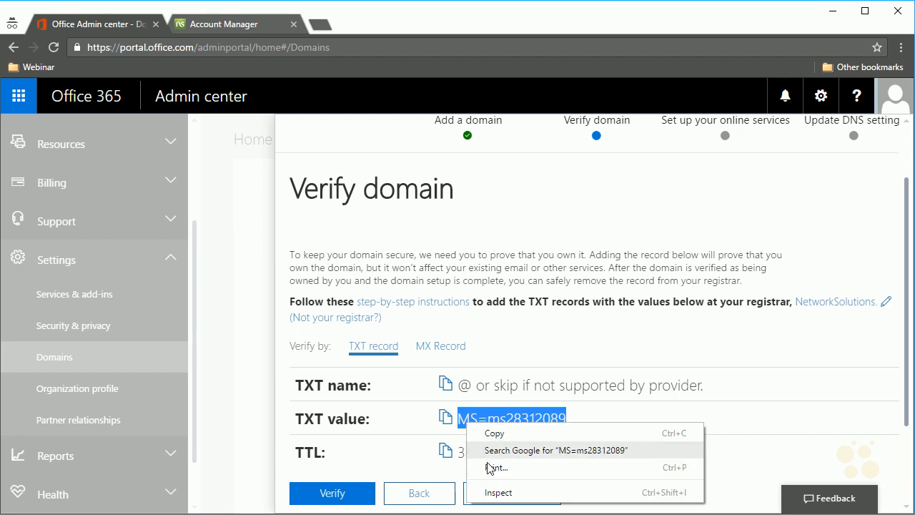
left_click(494, 434)
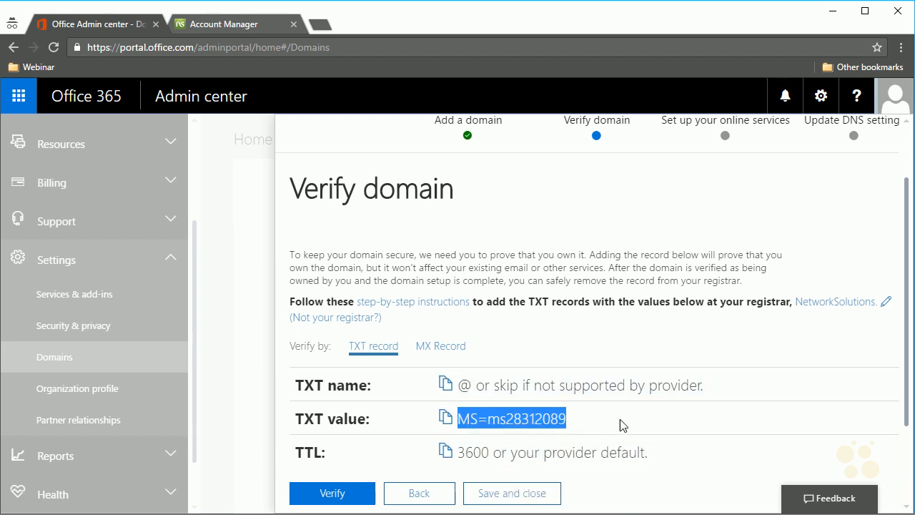
In Network Solutions' TXT editor, set the @ record TTL to 3600 and paste the verification value.
left_click(233, 24)
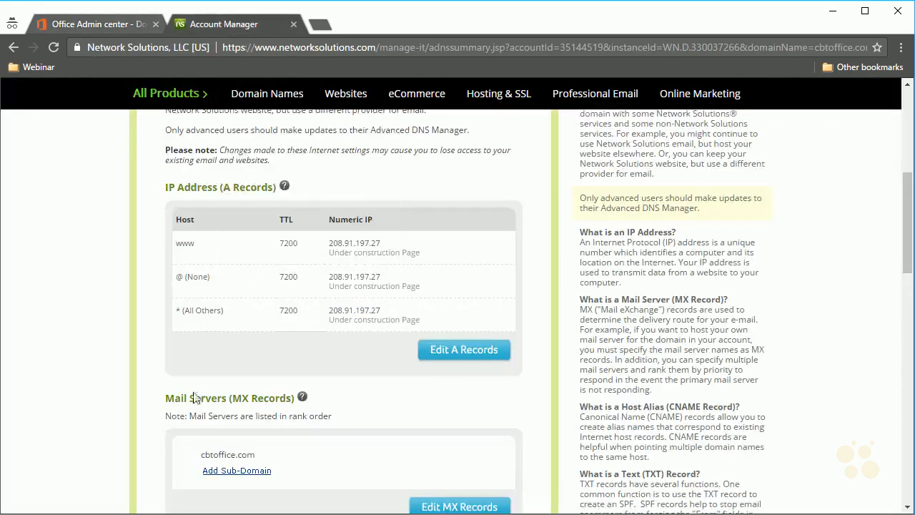
scroll(164, 419, "down", 3)
scroll(160, 422, "down", 2)
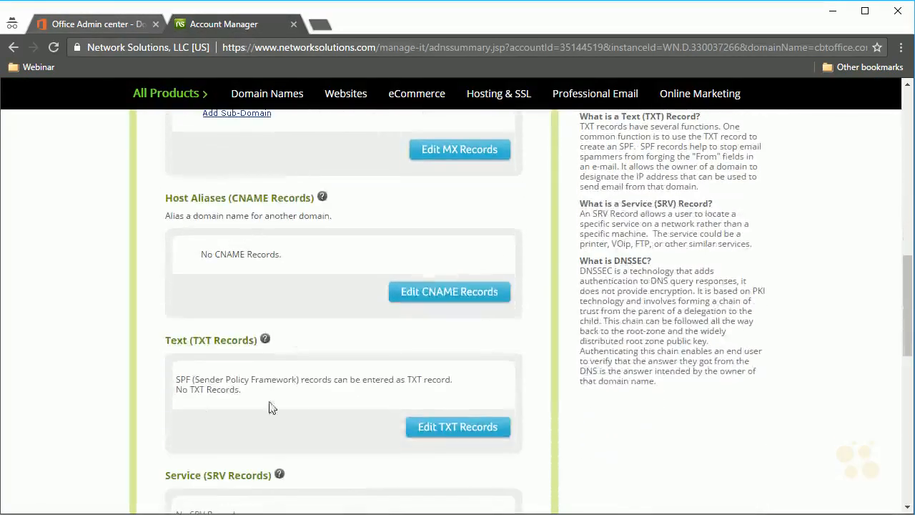
left_click(423, 431)
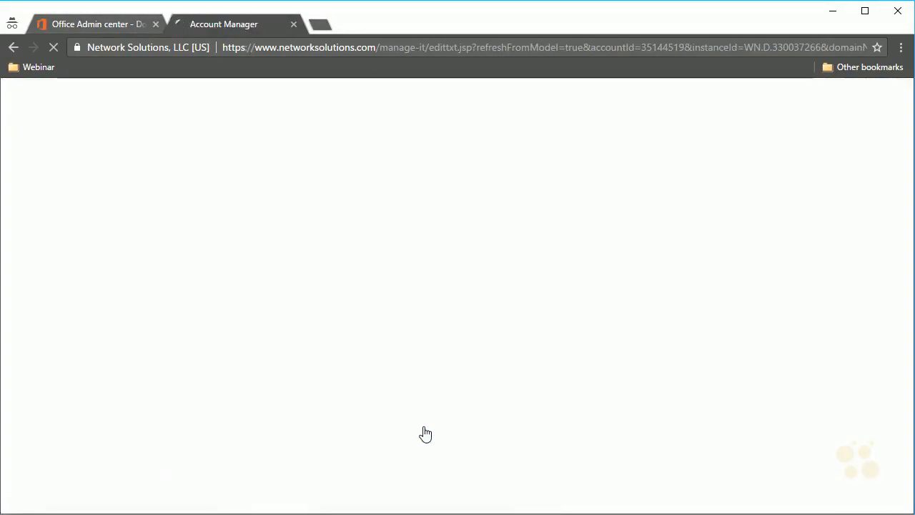
scroll(190, 394, "down", 2)
left_click(190, 395)
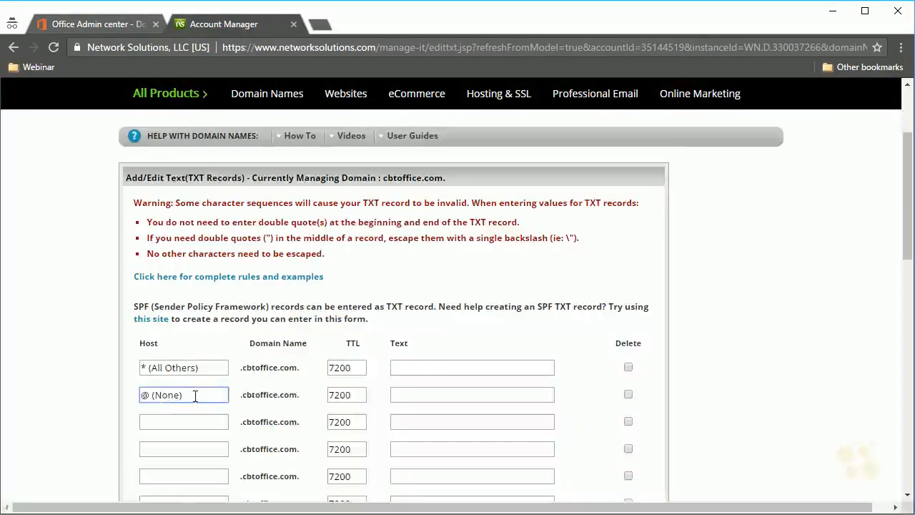
left_click(417, 394)
left_click_drag(352, 390, 285, 384)
type("3")
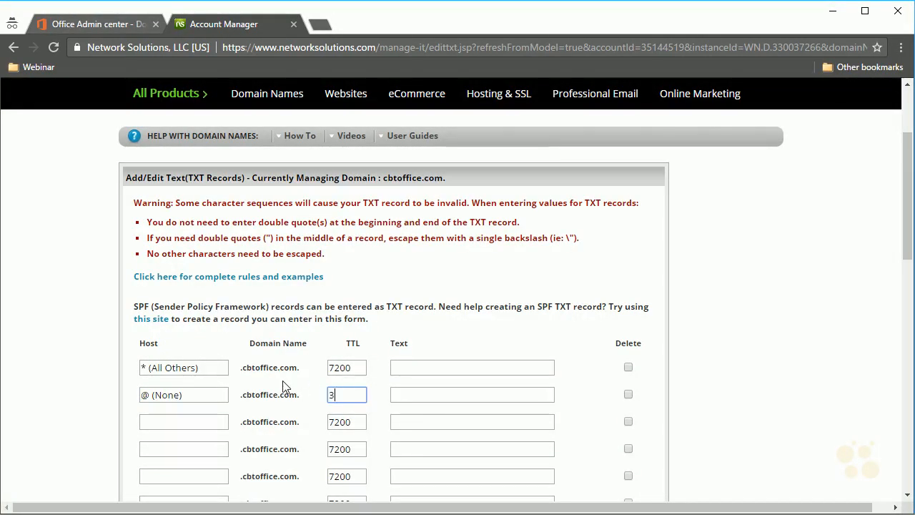
type("600")
left_click(414, 394)
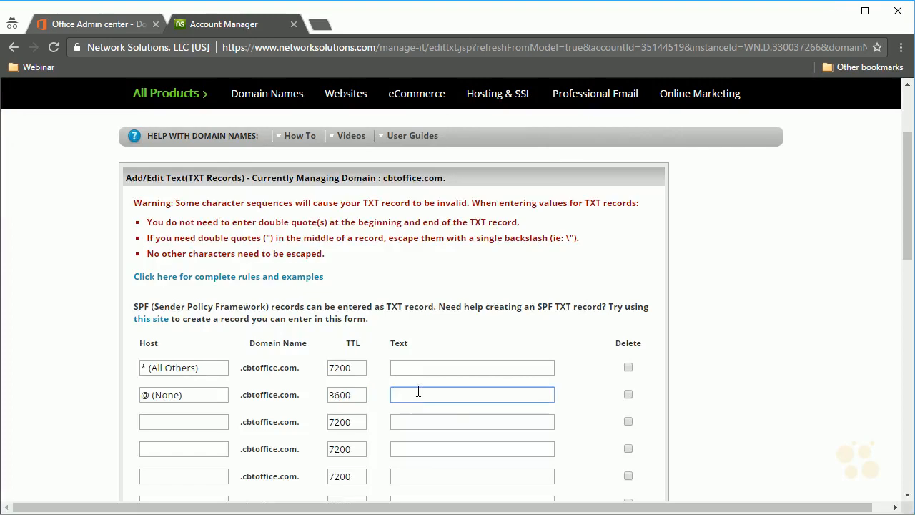
key("ctrl+v")
Confirm and save the MS=ms28312089 TXT record, then return to Office 365's Verify domain tab.
scroll(572, 386, "down", 3)
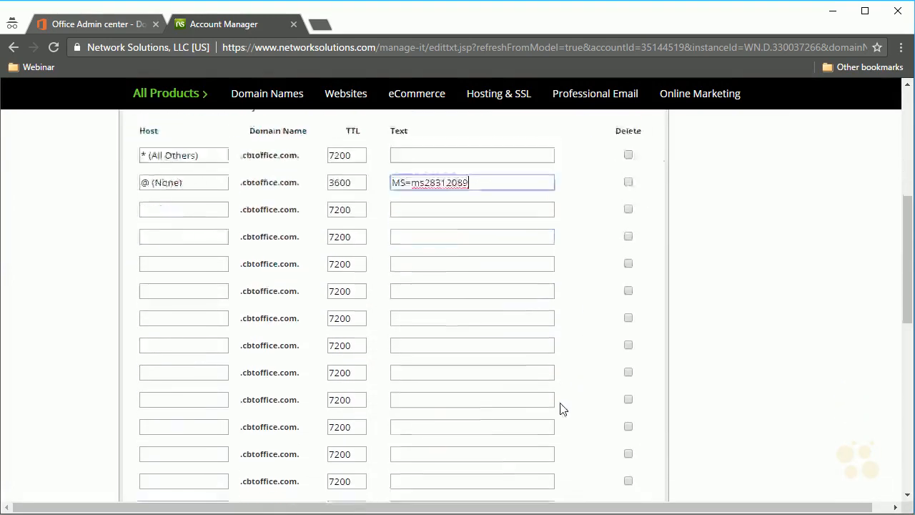
scroll(560, 409, "down", 5)
left_click(634, 366)
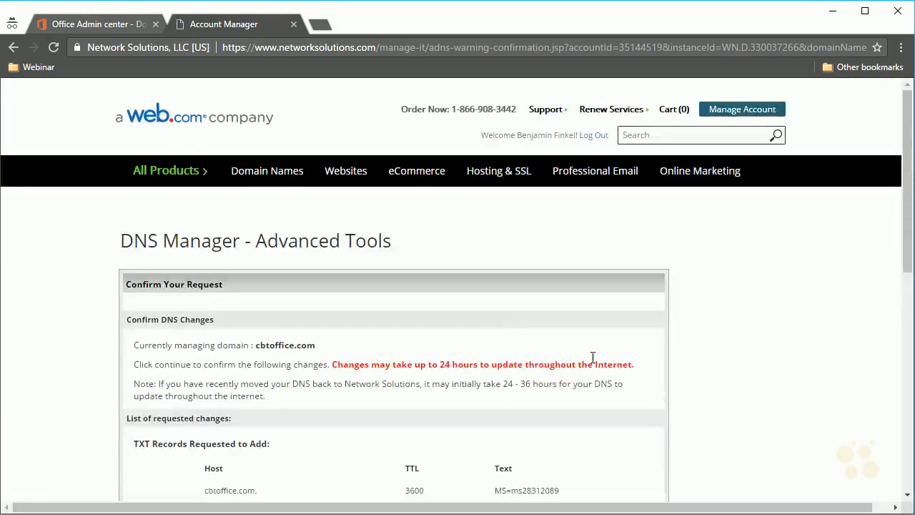
scroll(504, 329, "down", 4)
left_click(240, 259)
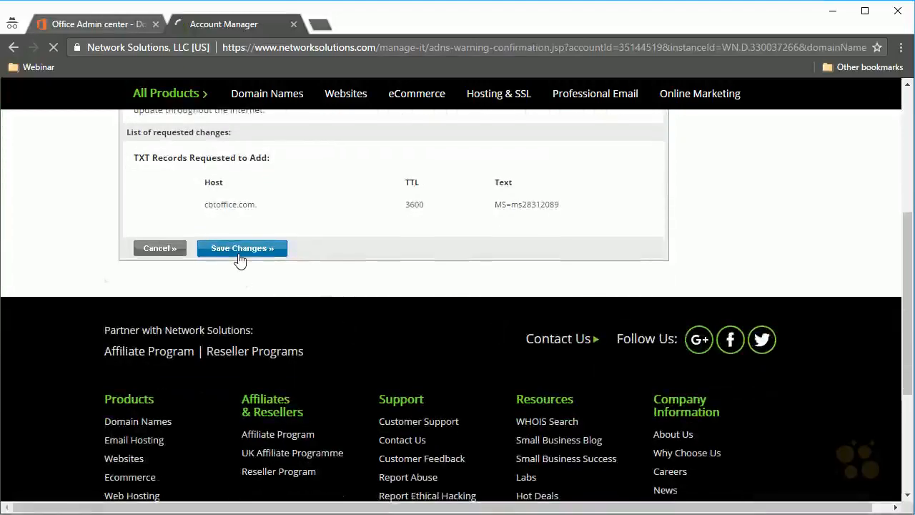
scroll(65, 419, "down", 3)
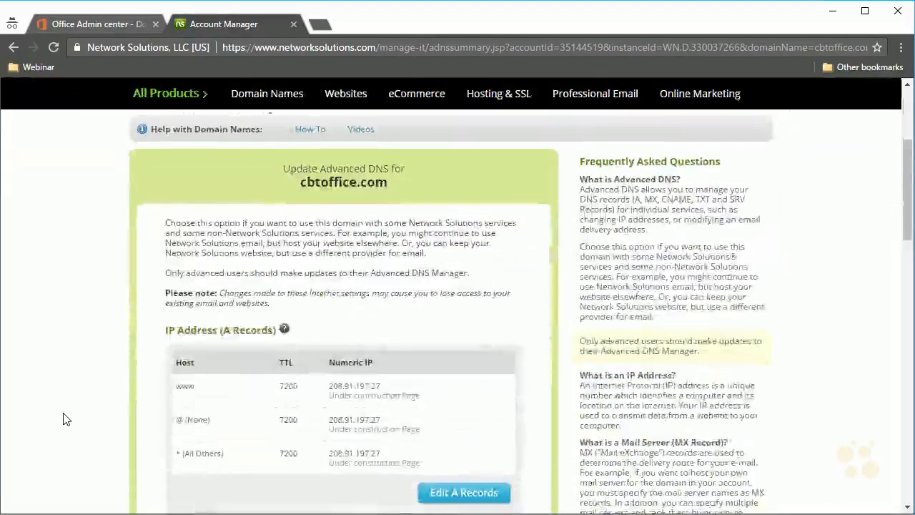
scroll(66, 419, "down", 1)
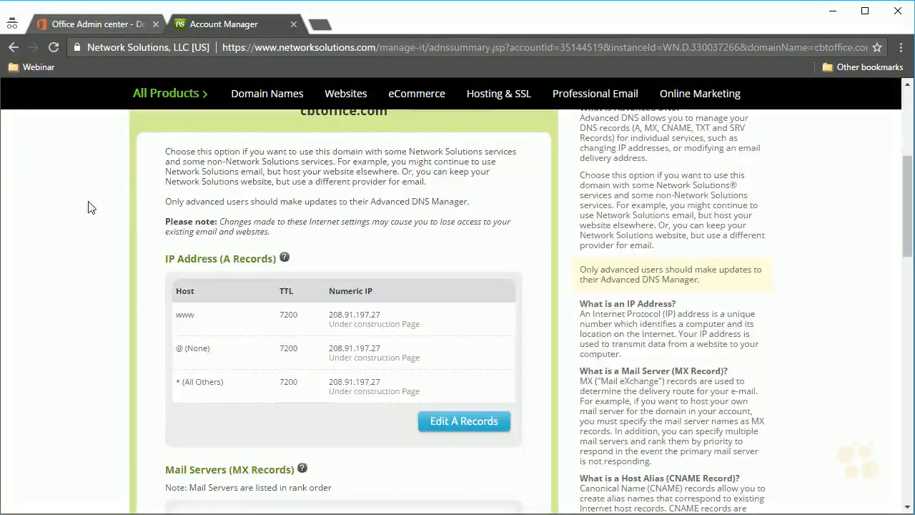
left_click(123, 24)
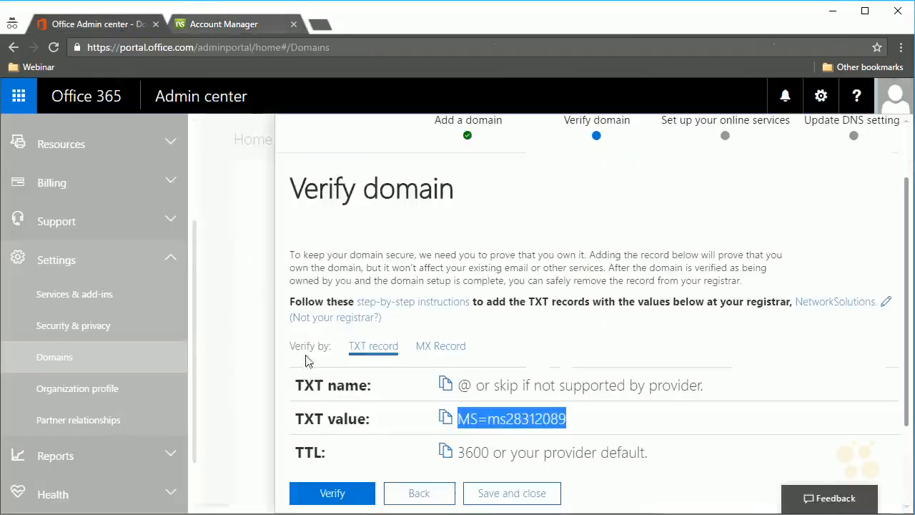
Verify the cbtoffice.com TXT record, retrying after the 'record not found' error until it passes.
left_click(333, 493)
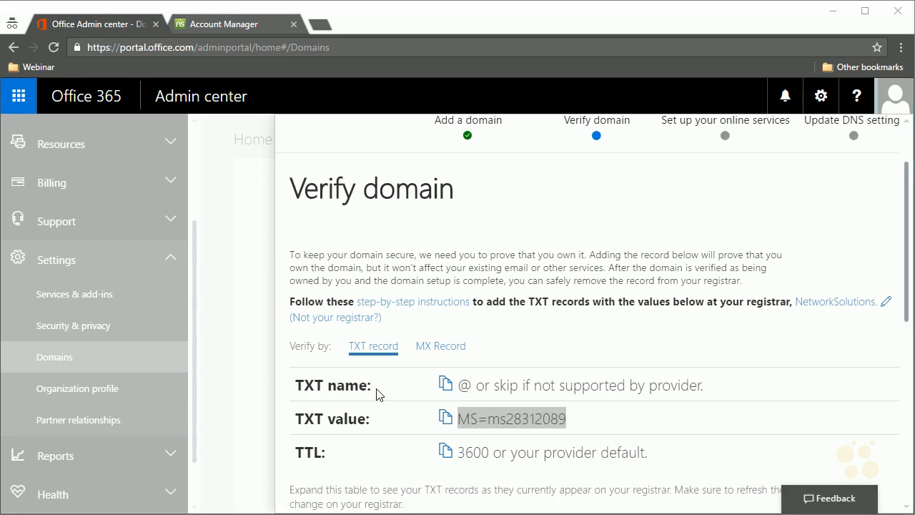
scroll(363, 405, "down", 4)
scroll(364, 406, "down", 1)
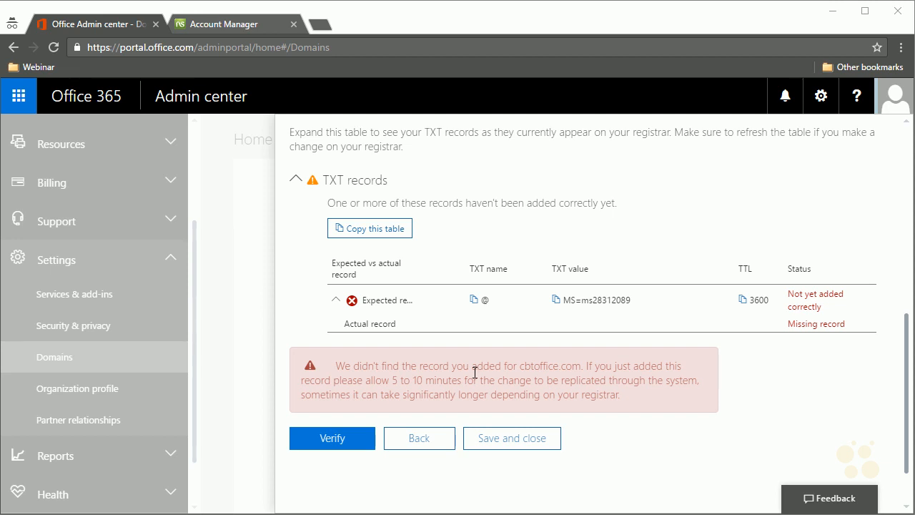
left_click(325, 439)
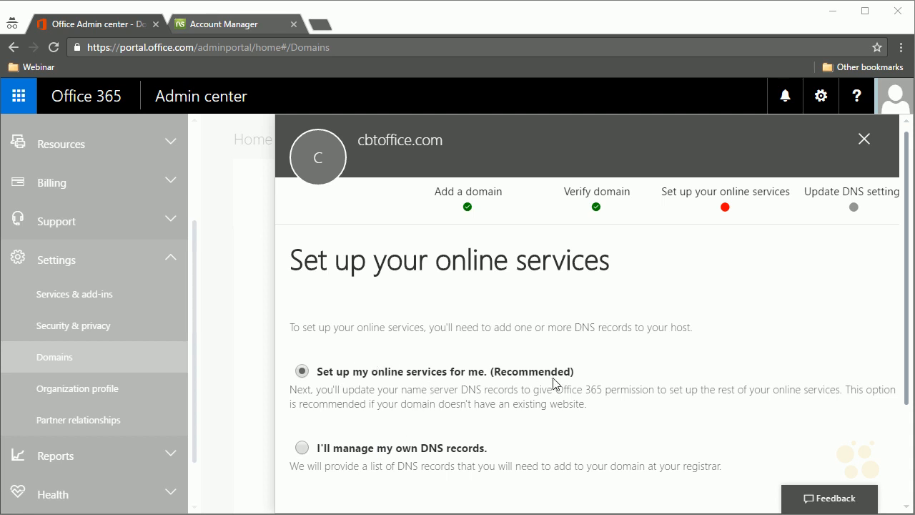
Keep 'Set up my online services for me' and review the required ns1–ns4.bdm.microsoftonline.com NS records.
scroll(554, 385, "down", 1)
left_click(313, 484)
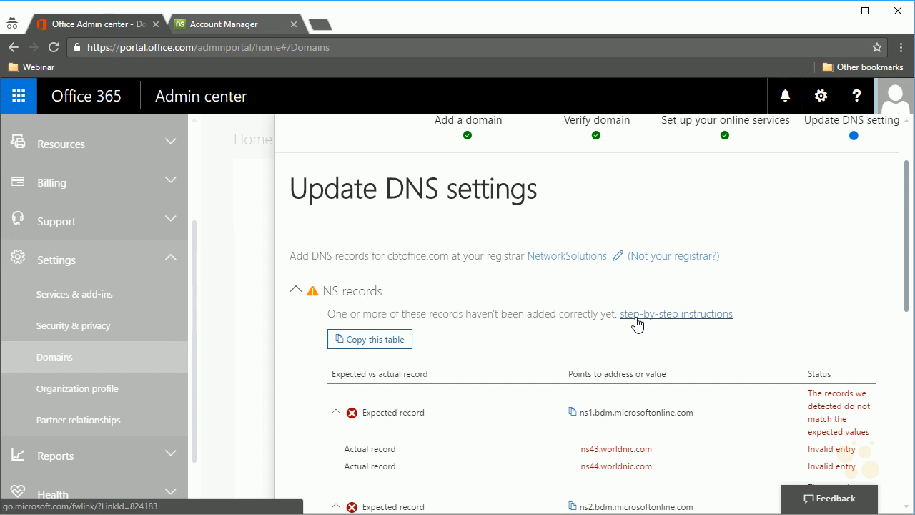
scroll(472, 358, "down", 1)
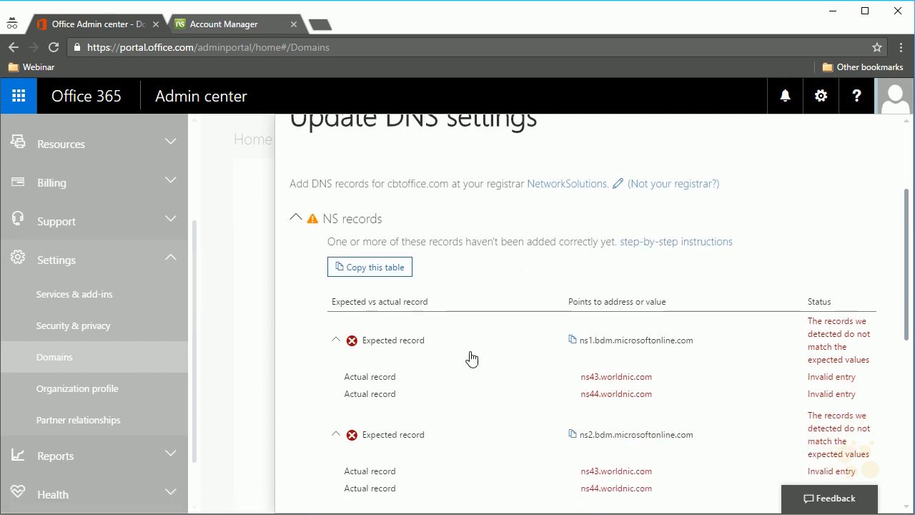
scroll(472, 358, "down", 1)
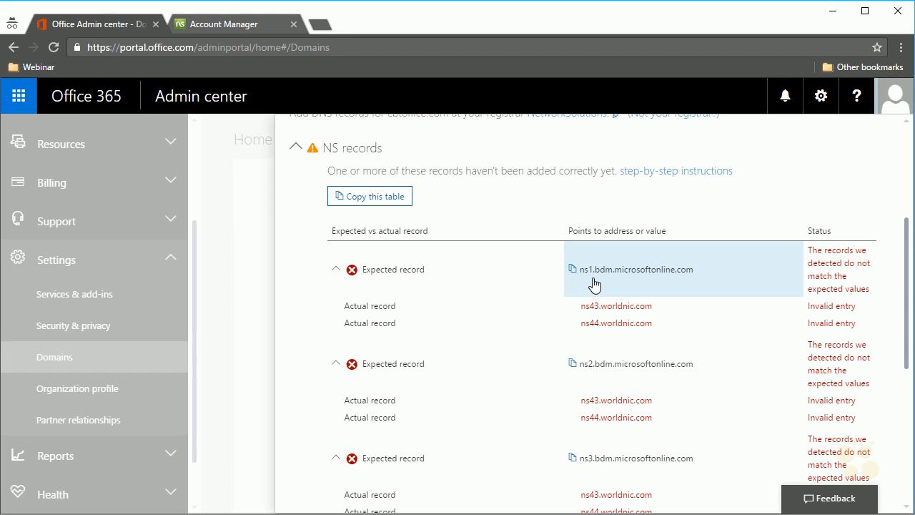
scroll(548, 367, "down", 3)
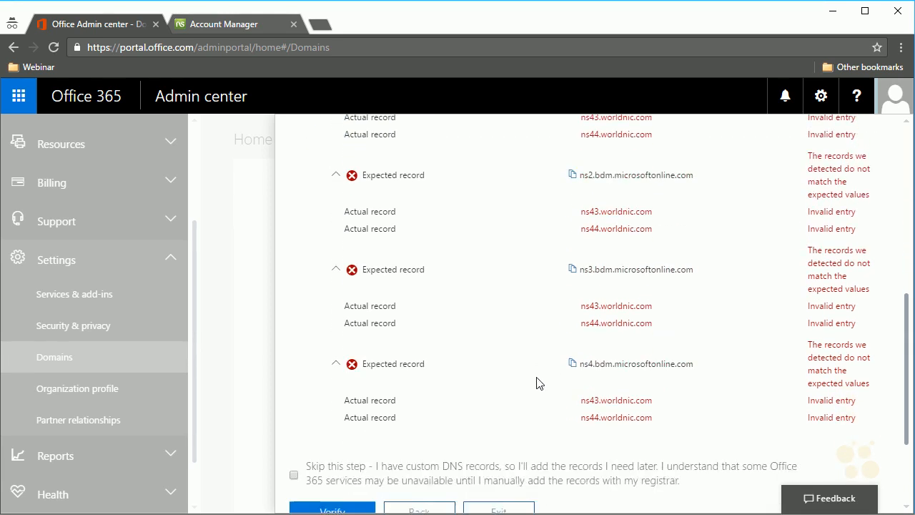
scroll(523, 317, "up", 3)
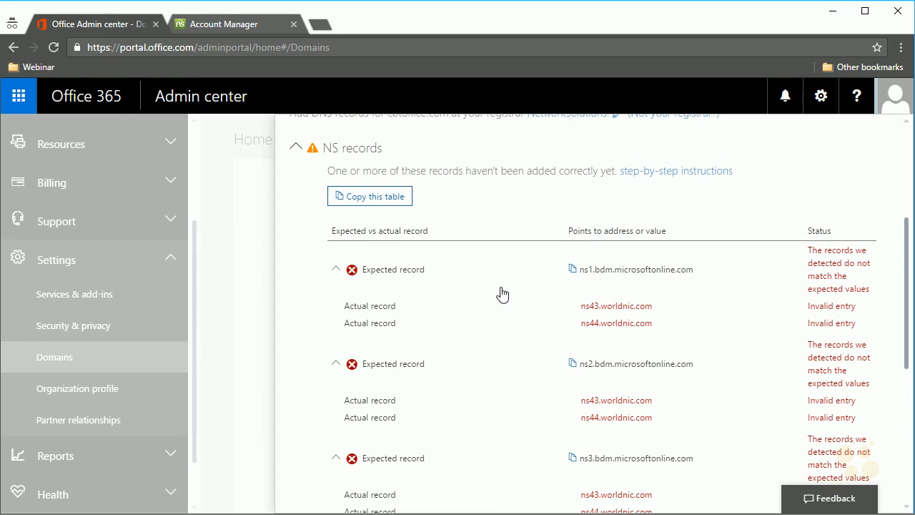
In Network Solutions, open cbtoffice.com's domain management and choose to point it at name servers.
left_click(252, 29)
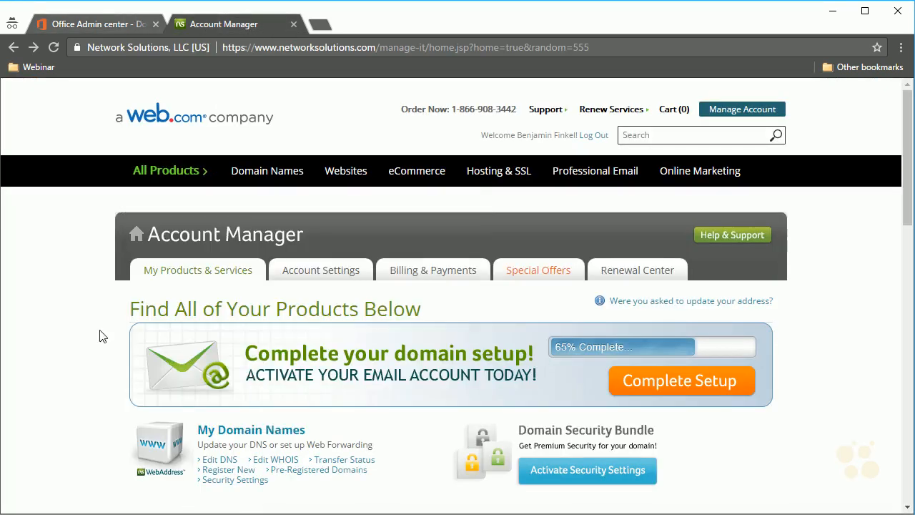
left_click(238, 434)
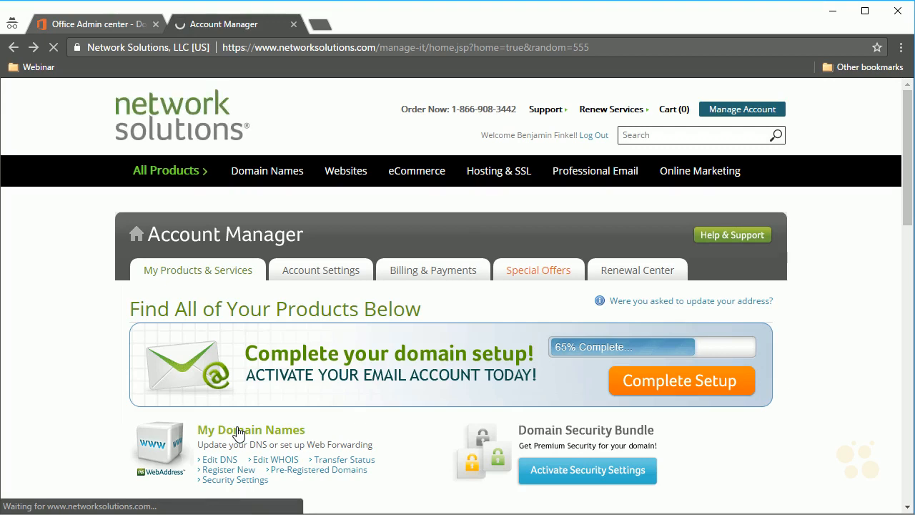
scroll(262, 402, "down", 3)
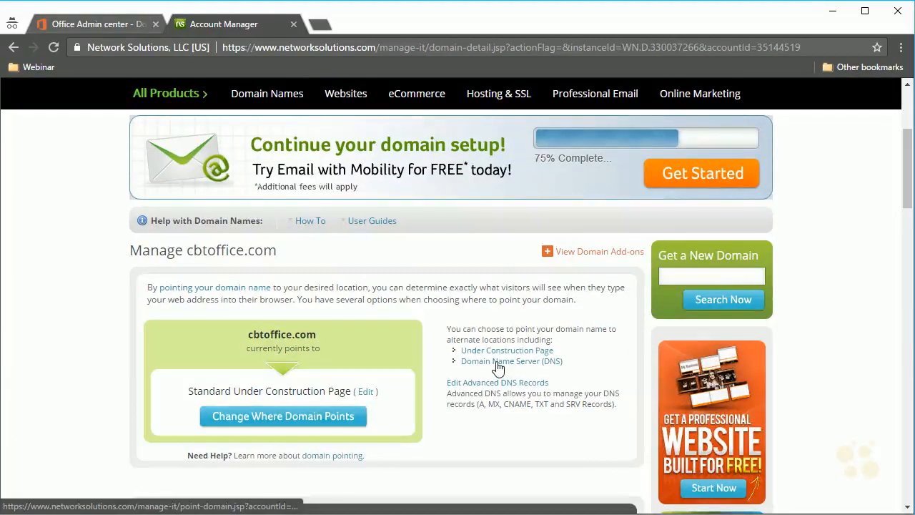
left_click(498, 365)
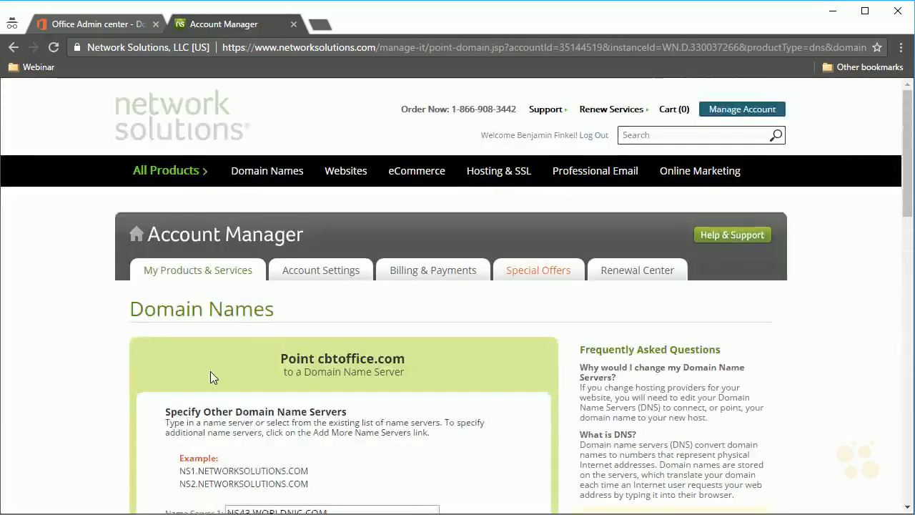
scroll(300, 383, "down", 1)
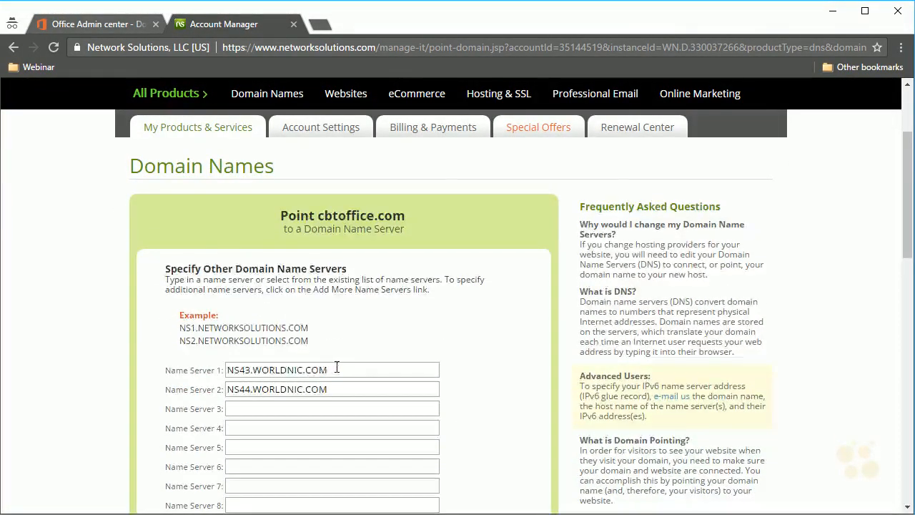
Paste the Microsoft nameserver ns1.bdm.microsoftonline.com into all four name server entries.
left_click_drag(334, 370, 134, 364)
type("ns1.bdm.microsoftonline.com")
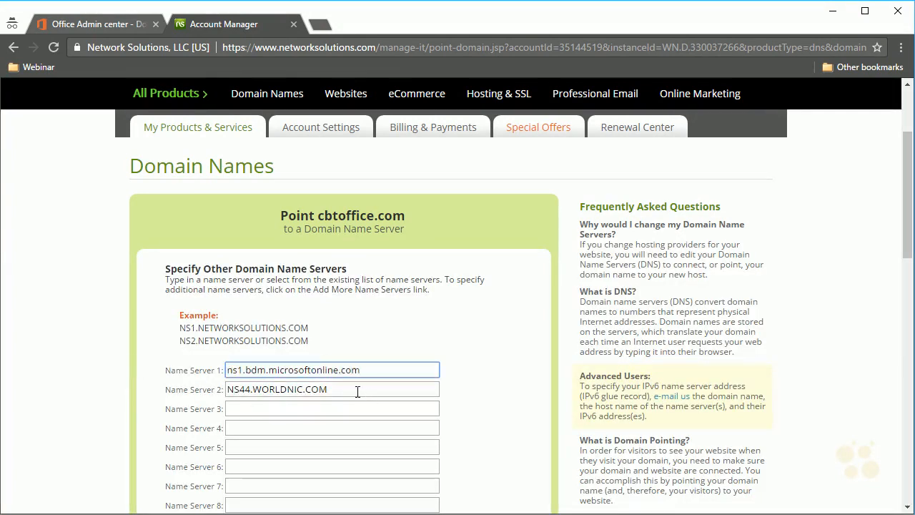
key("Tab")
type("ns1.bdm.microsoftonline.com")
key("Tab")
type("ns1.bdm.microsoftonline.com")
key("Tab")
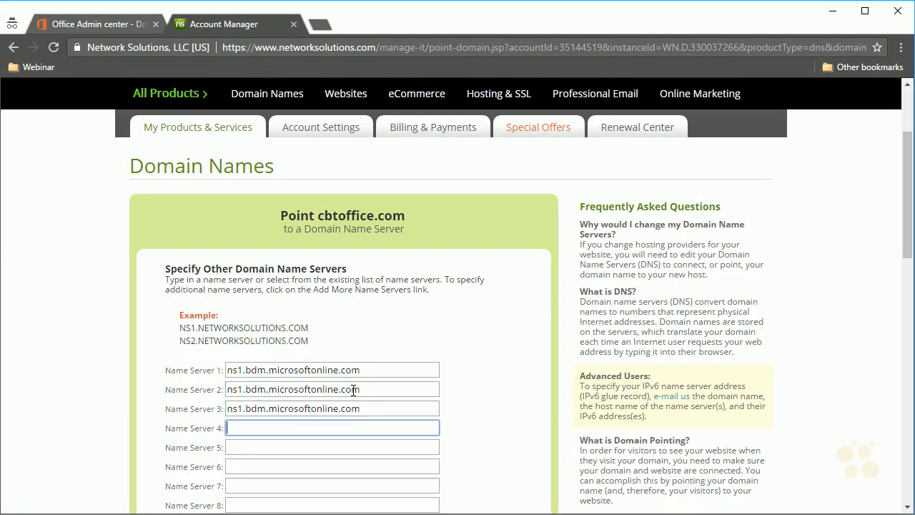
type("ns1.bdm.microsoftonline.com")
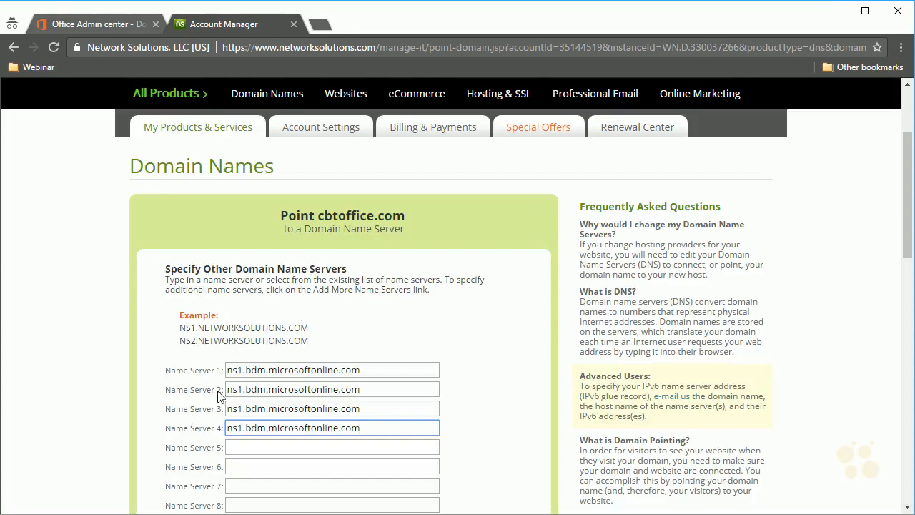
Renumber entries two to four to ns2, ns3 and ns4.bdm.microsoftonline.com.
left_click(244, 389)
key("BackSpace")
type("2")
left_click(244, 408)
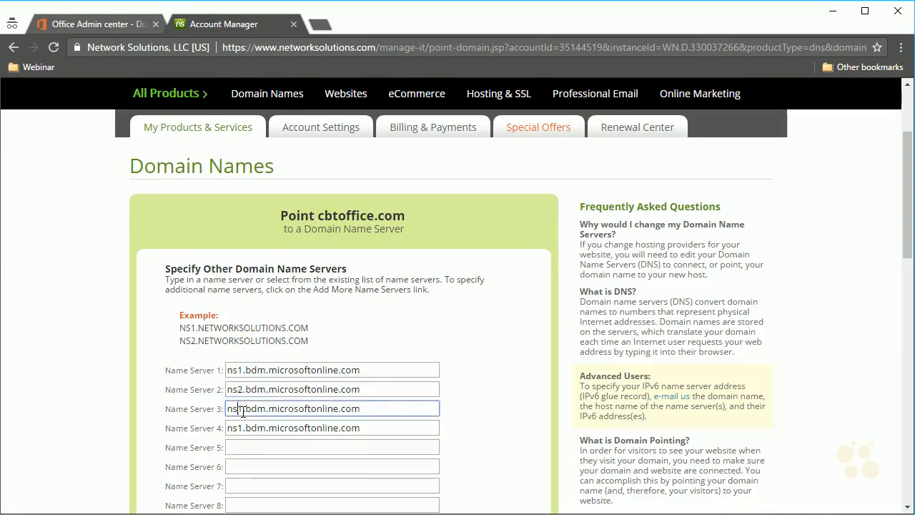
key("BackSpace")
type("3")
left_click(243, 427)
key("BackSpace")
type("4")
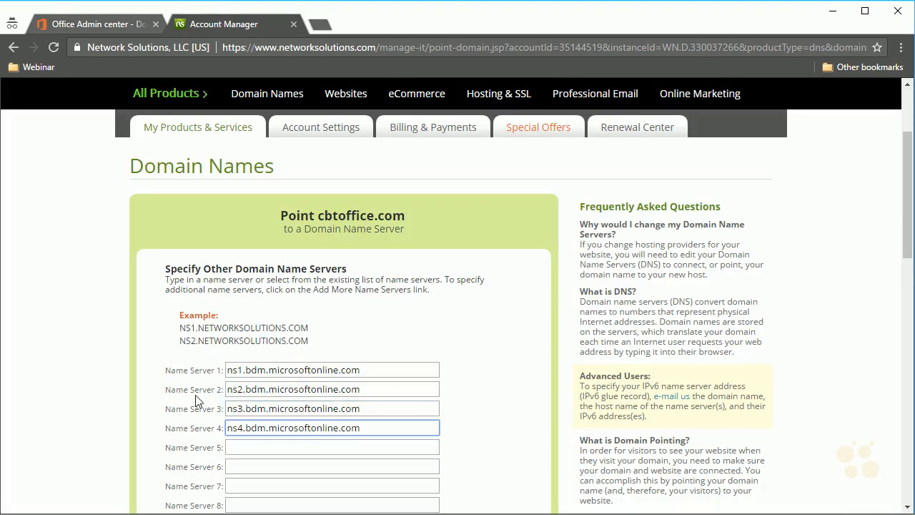
Submit the new name server list and apply the changes to complete the pointing.
scroll(200, 404, "down", 4)
left_click(501, 367)
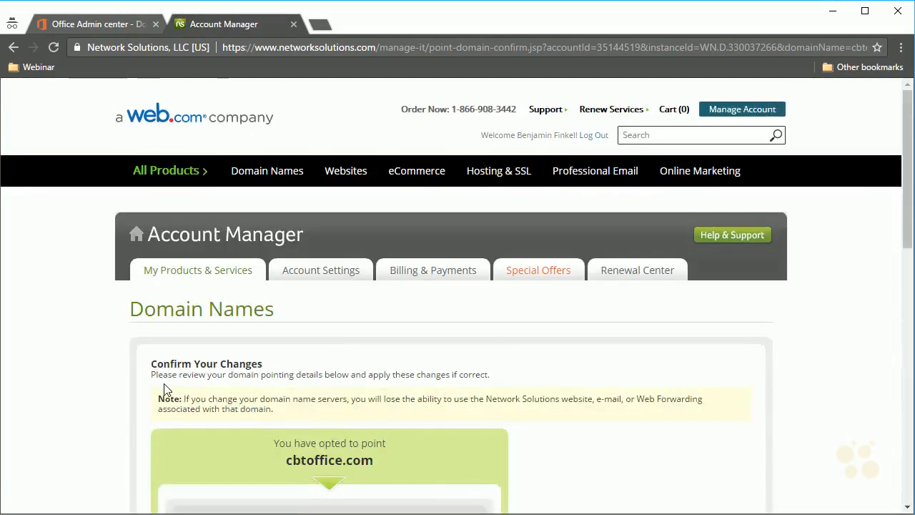
scroll(150, 392, "down", 3)
left_click(708, 465)
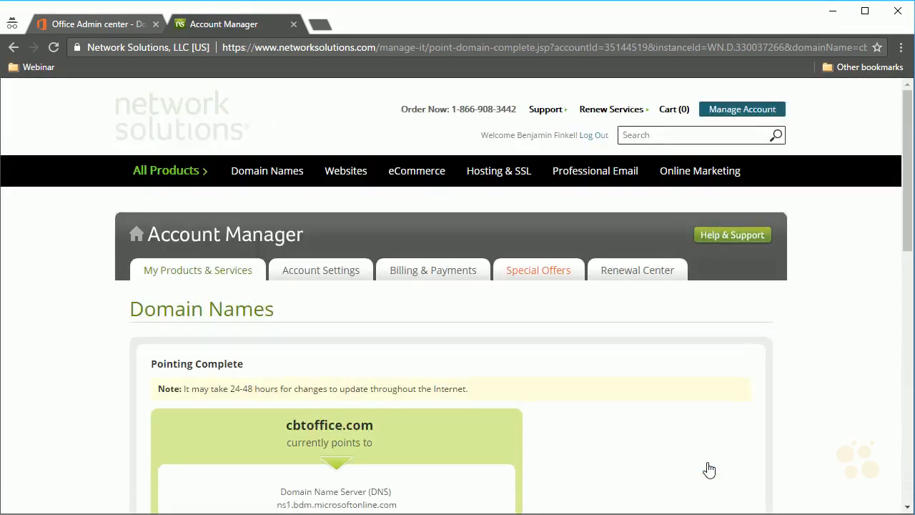
scroll(537, 417, "down", 3)
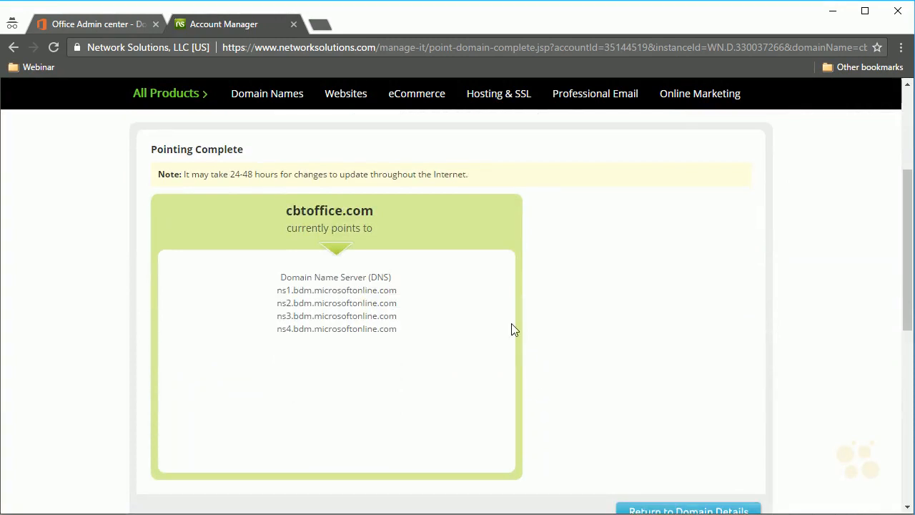
left_click(100, 25)
Re-verify the updated nameserver records until Congratulations appears, then finish the cbtoffice.com setup.
scroll(300, 331, "down", 4)
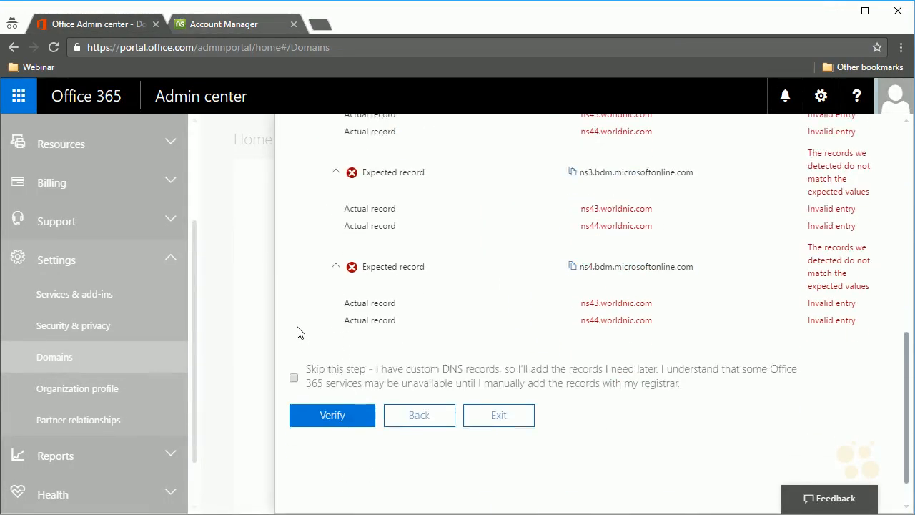
left_click(341, 417)
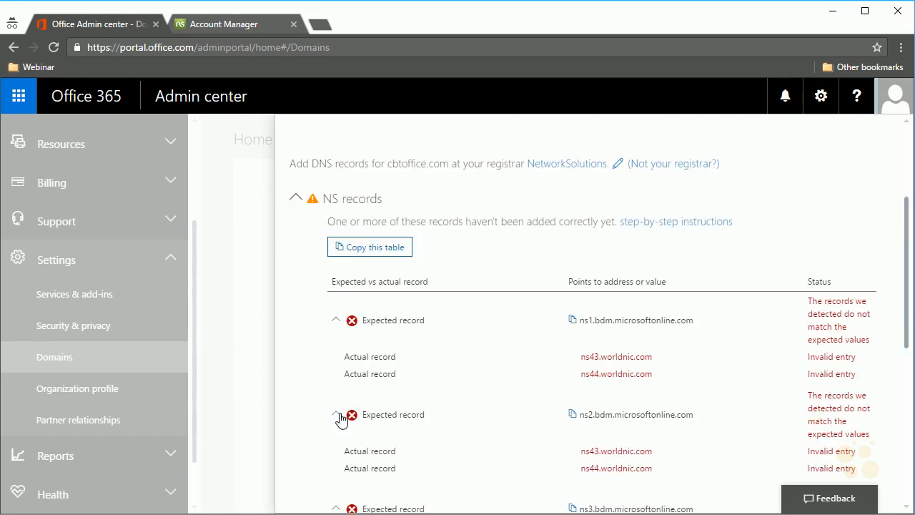
scroll(408, 310, "down", 4)
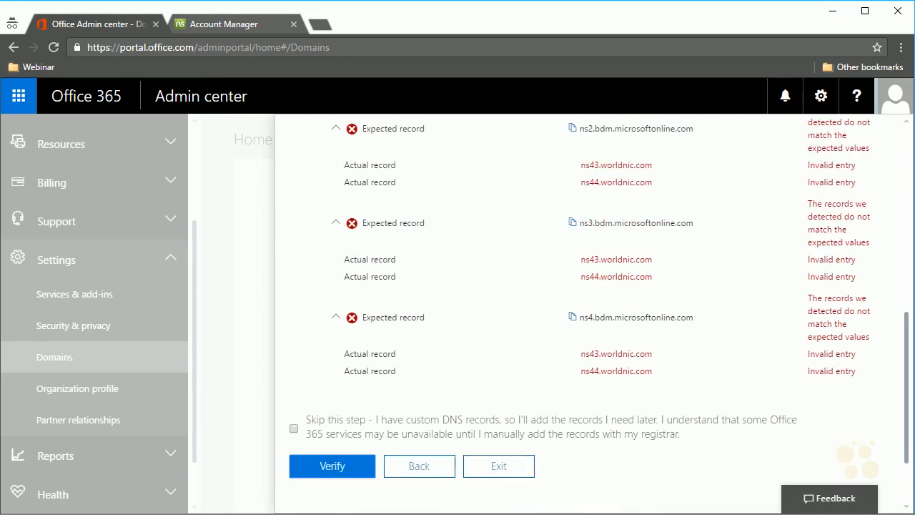
scroll(366, 357, "down", 1)
left_click(353, 399)
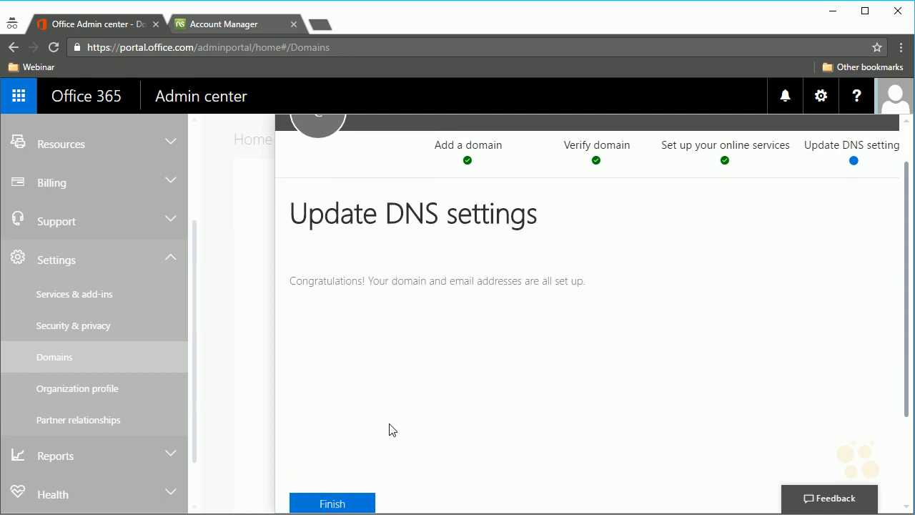
scroll(391, 429, "down", 1)
left_click(366, 468)
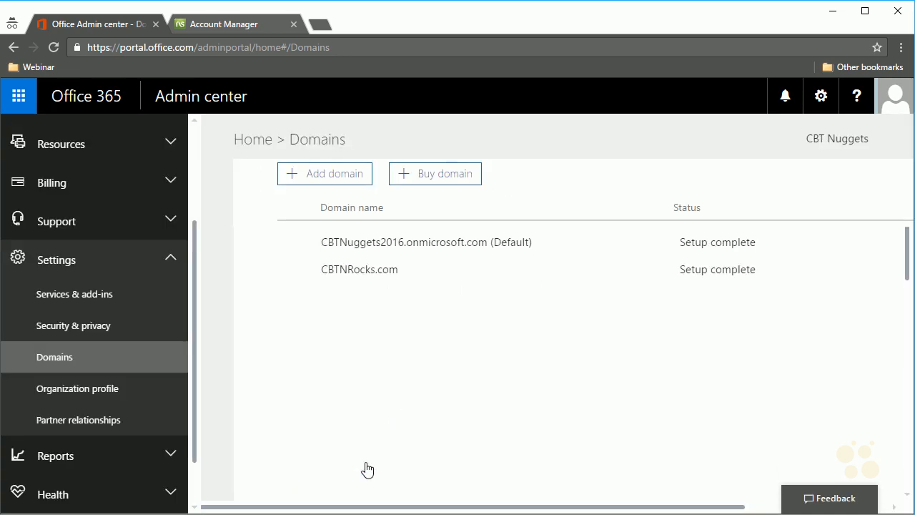